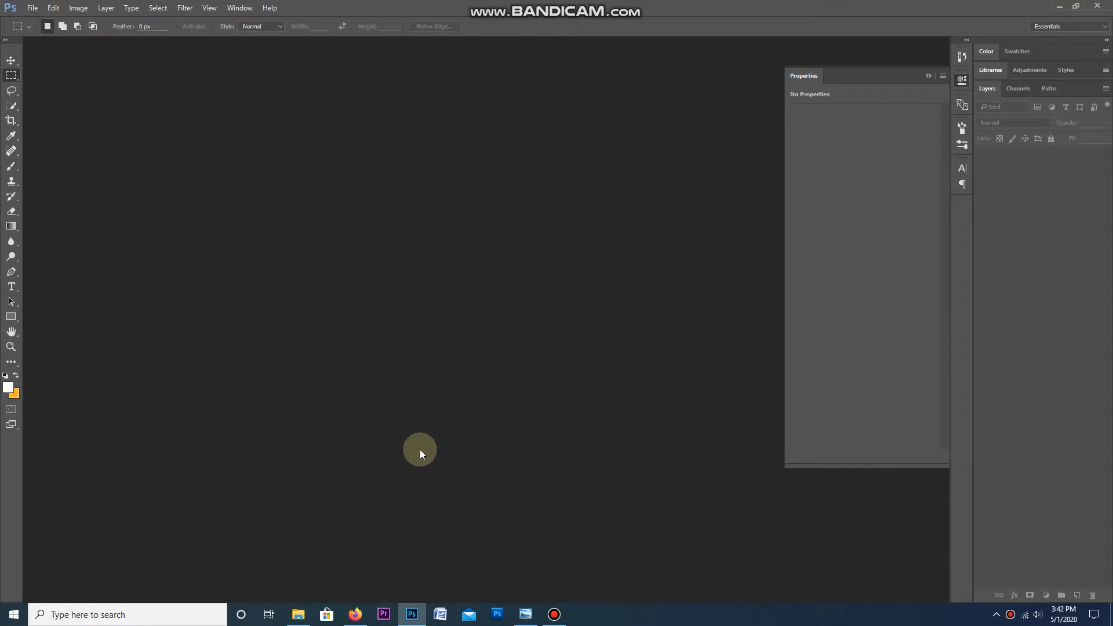
click(526, 614)
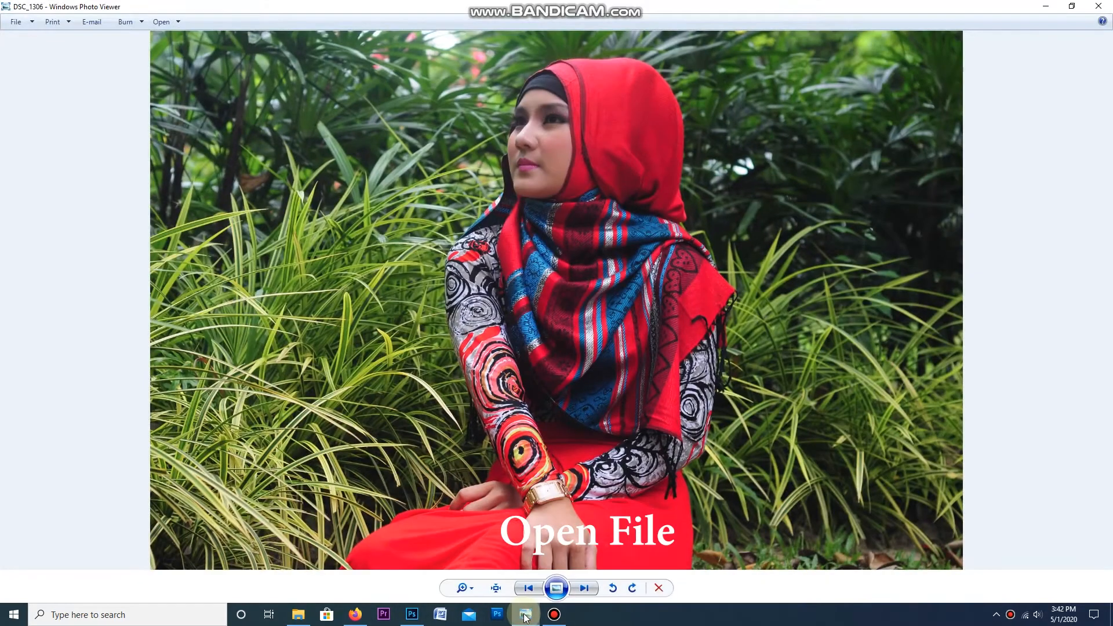
right_click(524, 617)
click(524, 591)
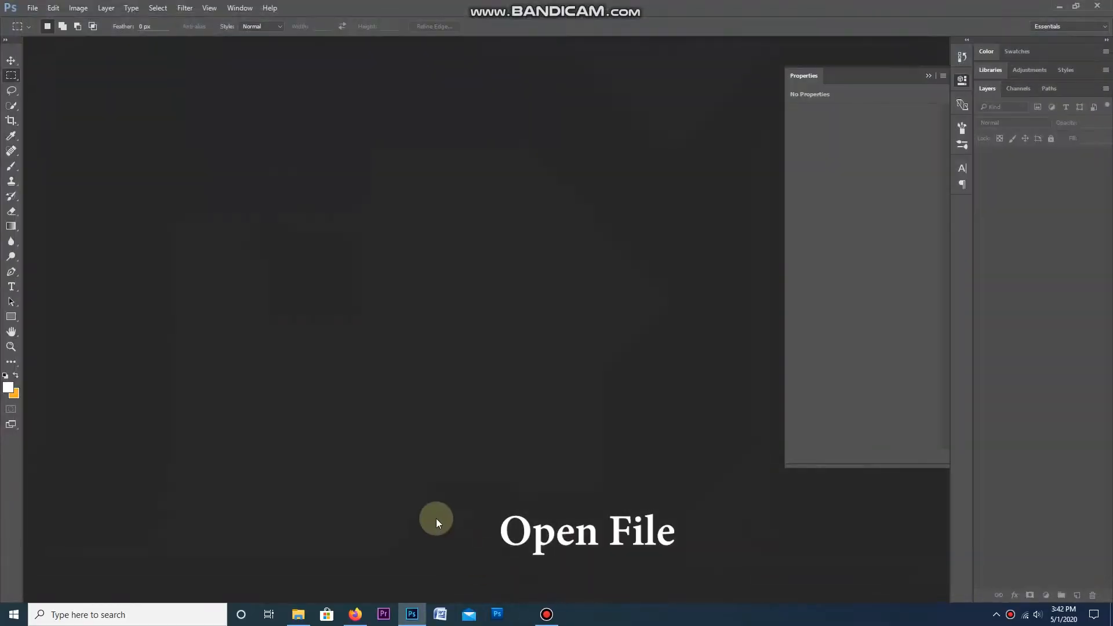
- Switch to File Explorer and open the photo DSC_1305 from folder 127 in the photo viewer
click(300, 614)
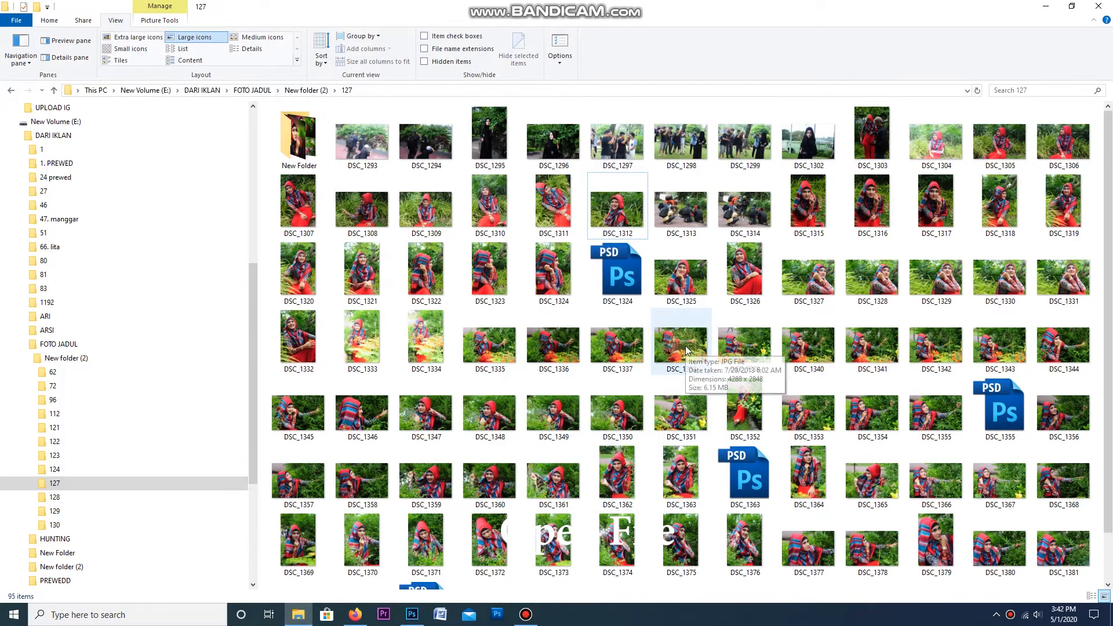
scroll(687, 351, down, 1)
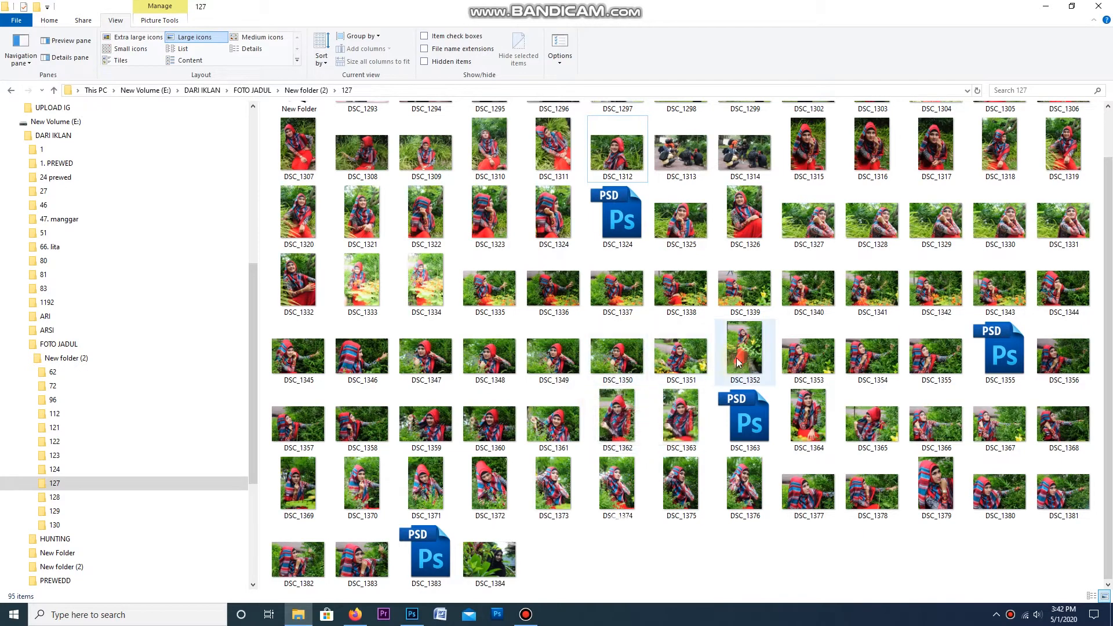
scroll(806, 334, up, 1)
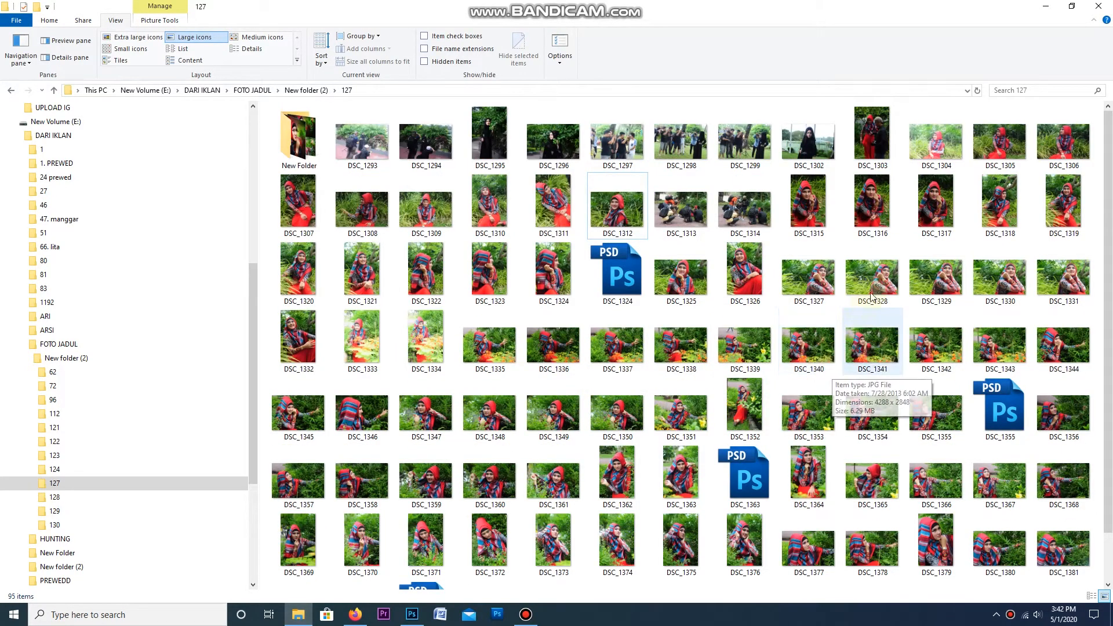
double_click(995, 149)
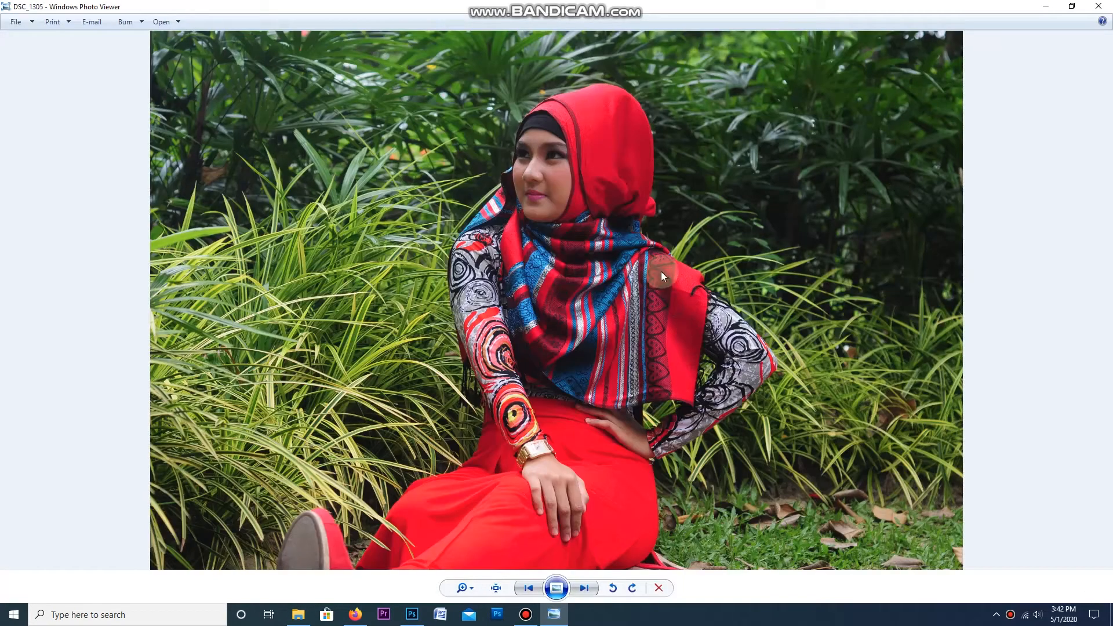
- Advance to the photo DSC_1306 and open it in Photoshop
key(Right)
key(Right)
key(Left)
right_click(598, 253)
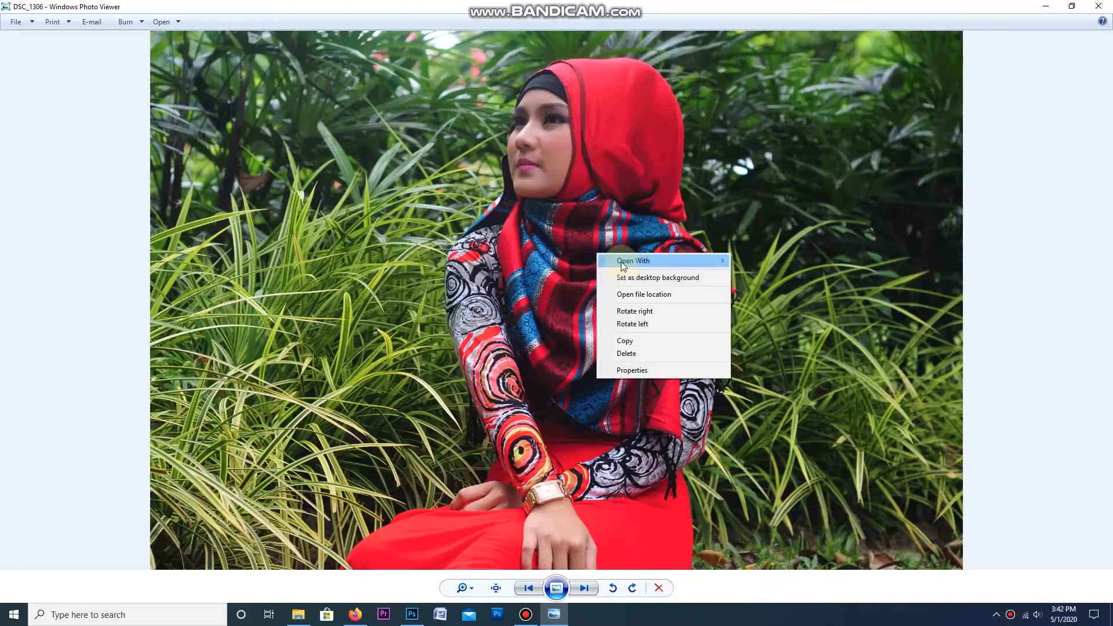
mouse_move(624, 265)
click(766, 324)
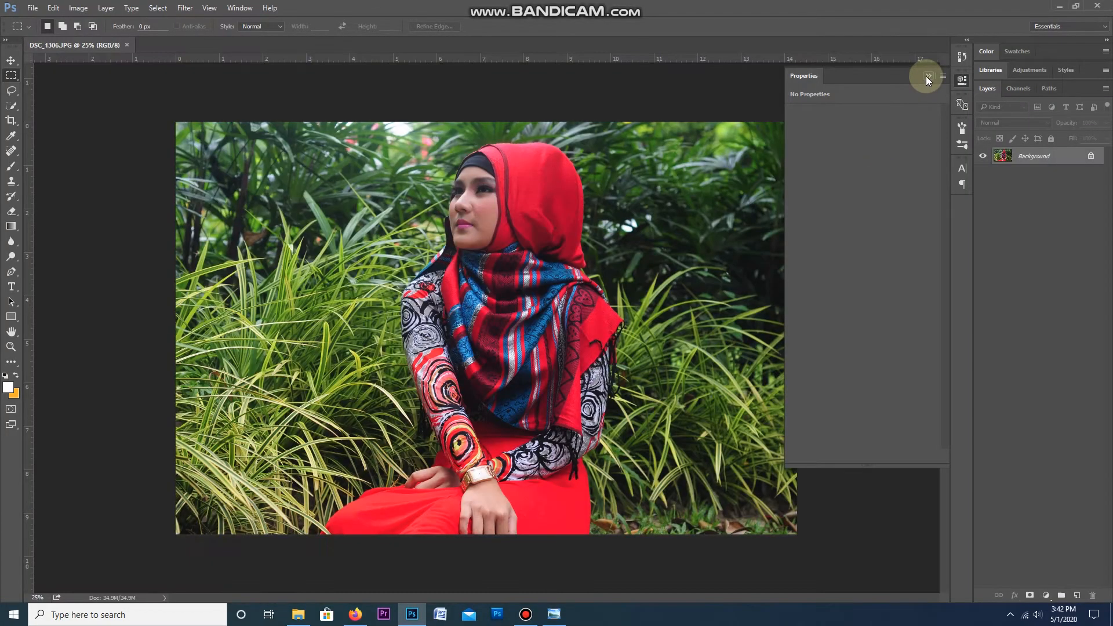
- Add a Channel Mixer adjustment layer above the Background layer
click(928, 76)
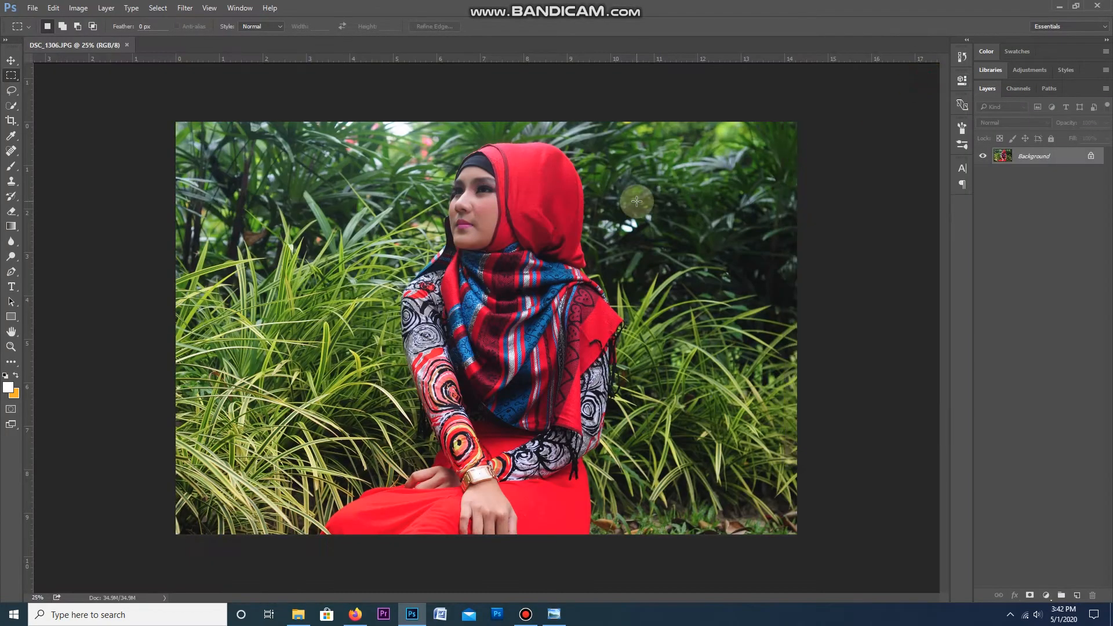
click(12, 61)
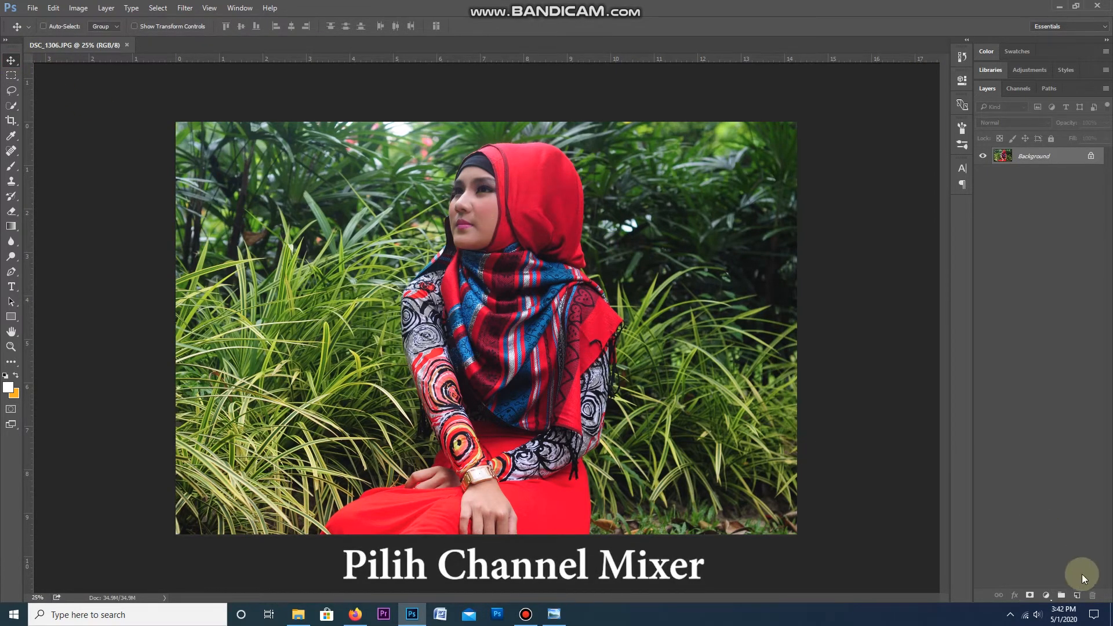
click(1047, 596)
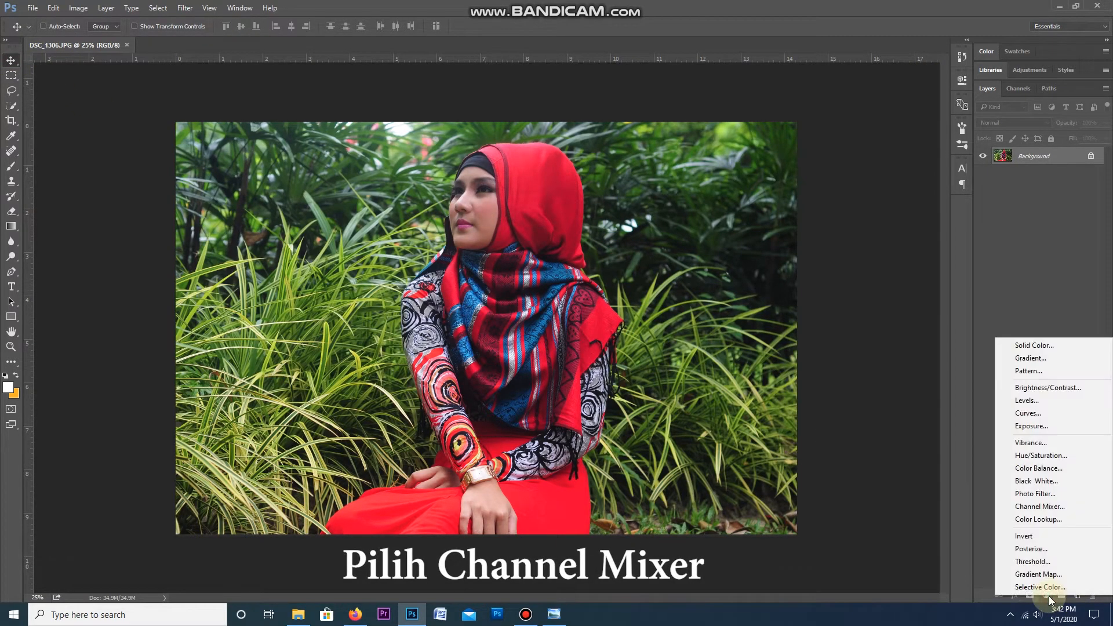
click(1042, 507)
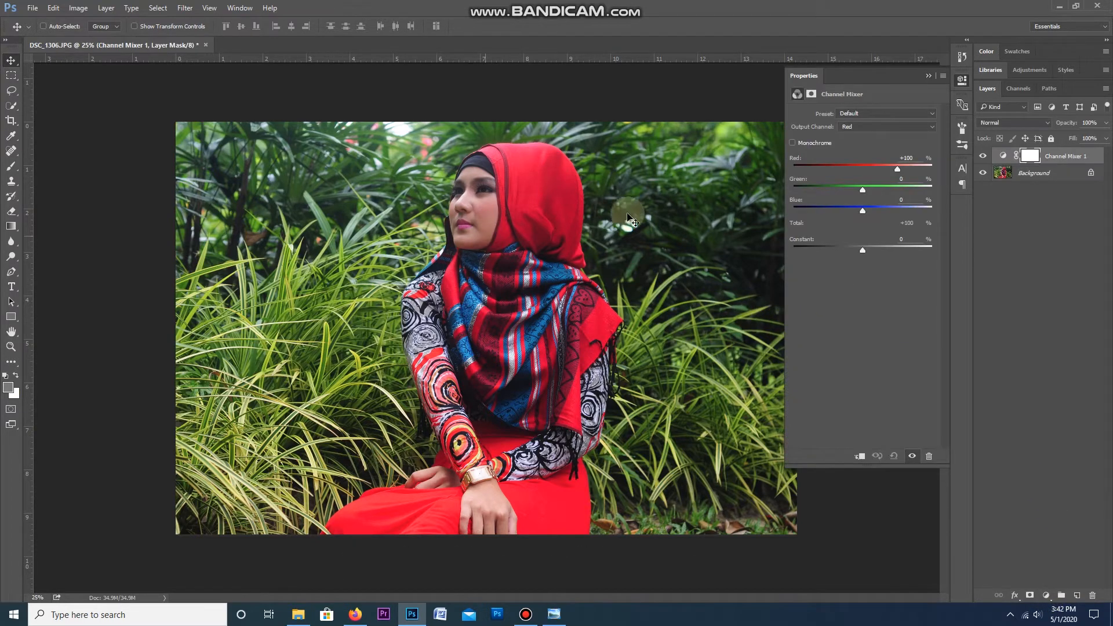
- In the Channel Mixer's Blue output channel, set the Red contribution to -50%
click(849, 125)
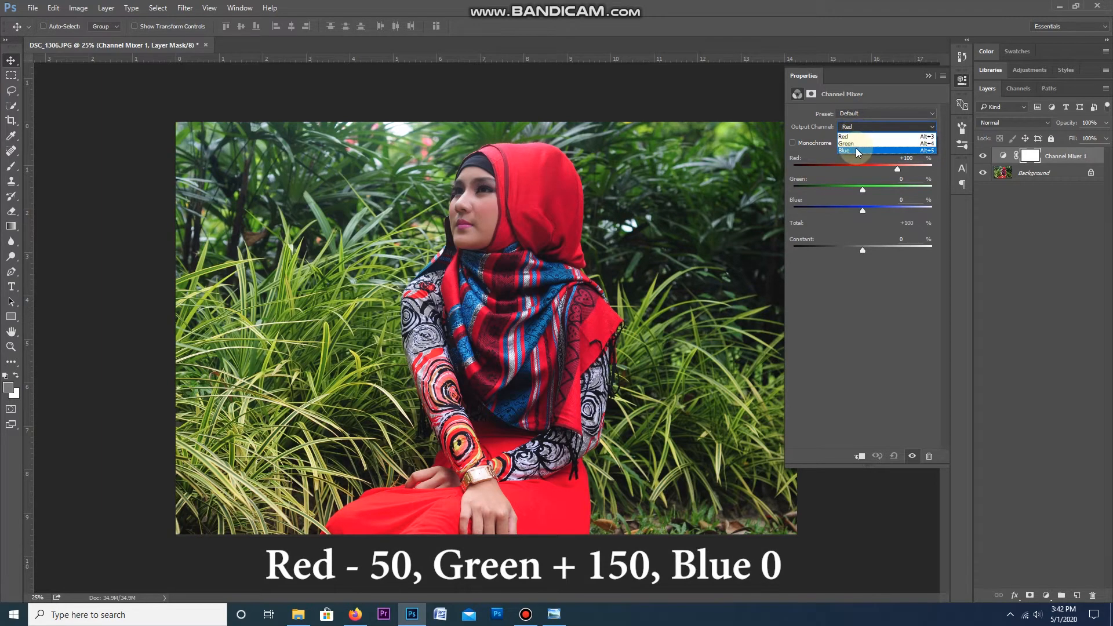
click(856, 148)
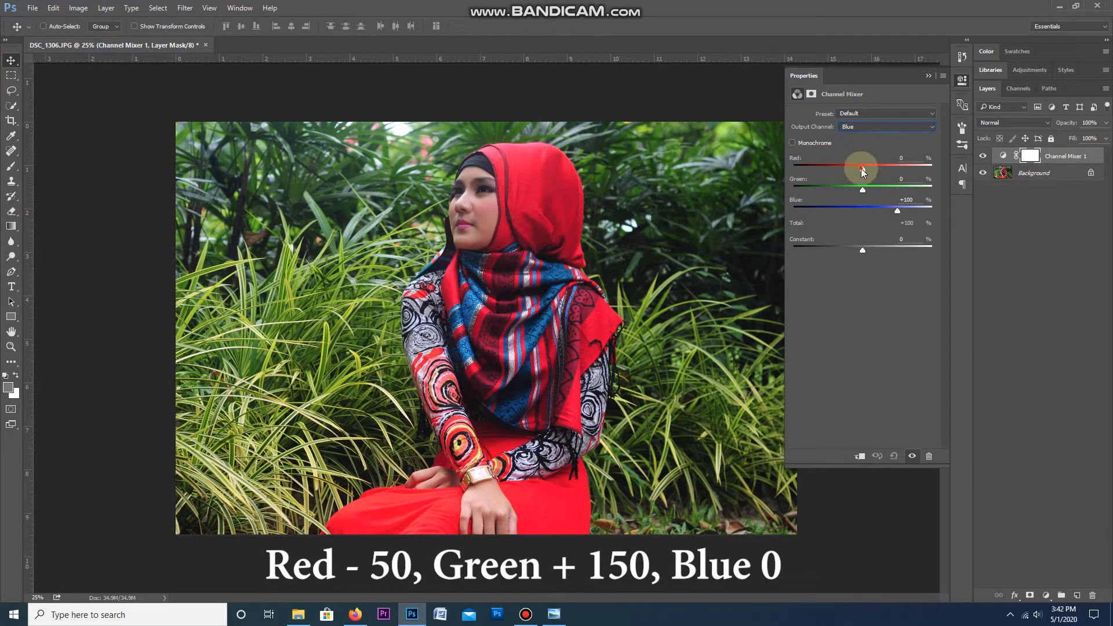
drag(861, 167, 853, 169)
click(905, 158)
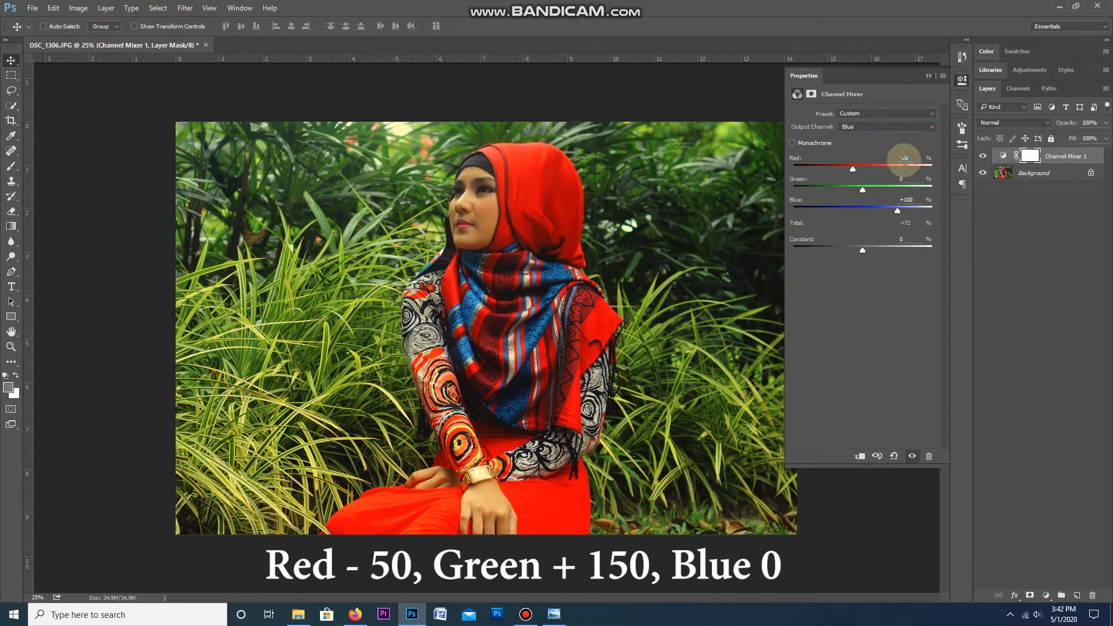
text(-50)
- Set the Green contribution of the Blue output channel to +150%
drag(862, 191, 869, 189)
click(905, 179)
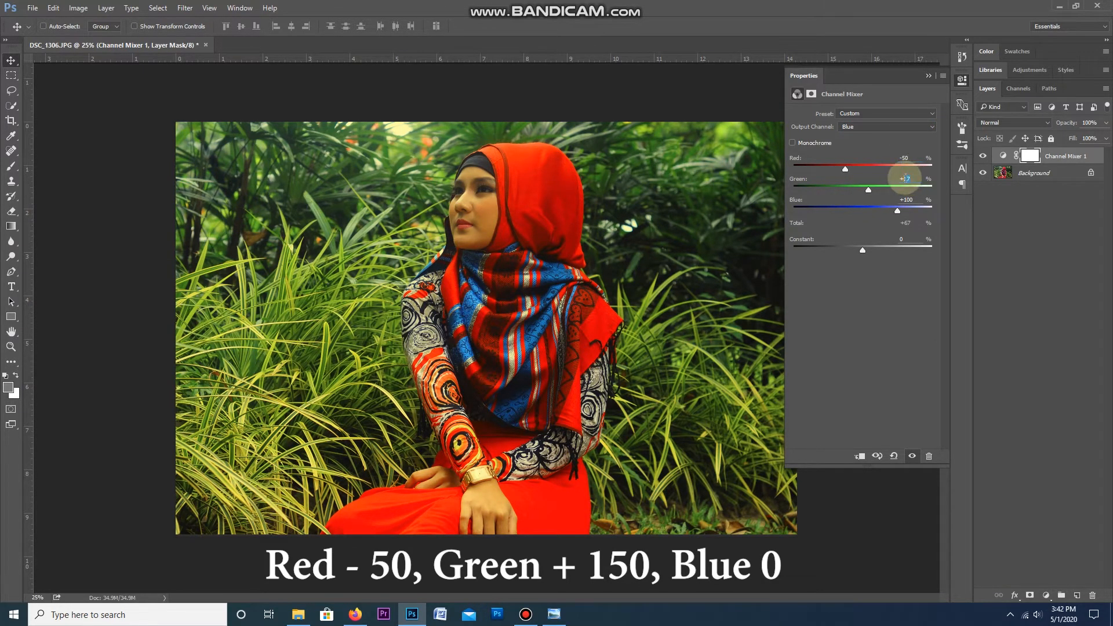
text(150)
key(Return)
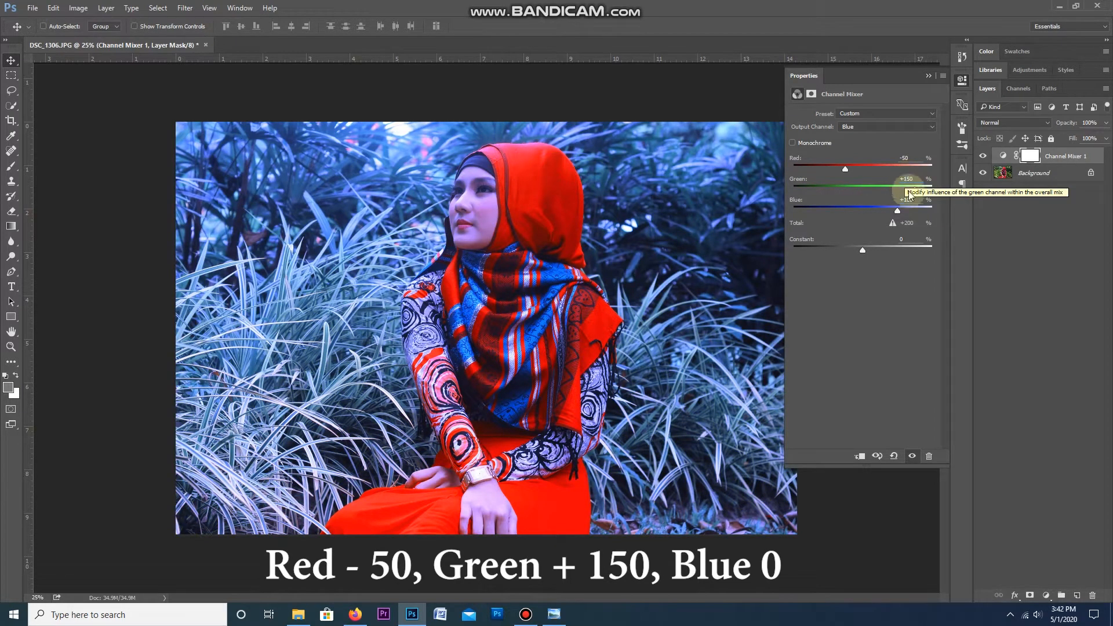
- Set the Blue contribution of the Blue output channel to 0% and change the Channel Mixer layer's blend mode to Lighten
mouse_move(897, 210)
mouse_down()
mouse_move(854, 210)
mouse_move(903, 199)
mouse_up()
click(908, 200)
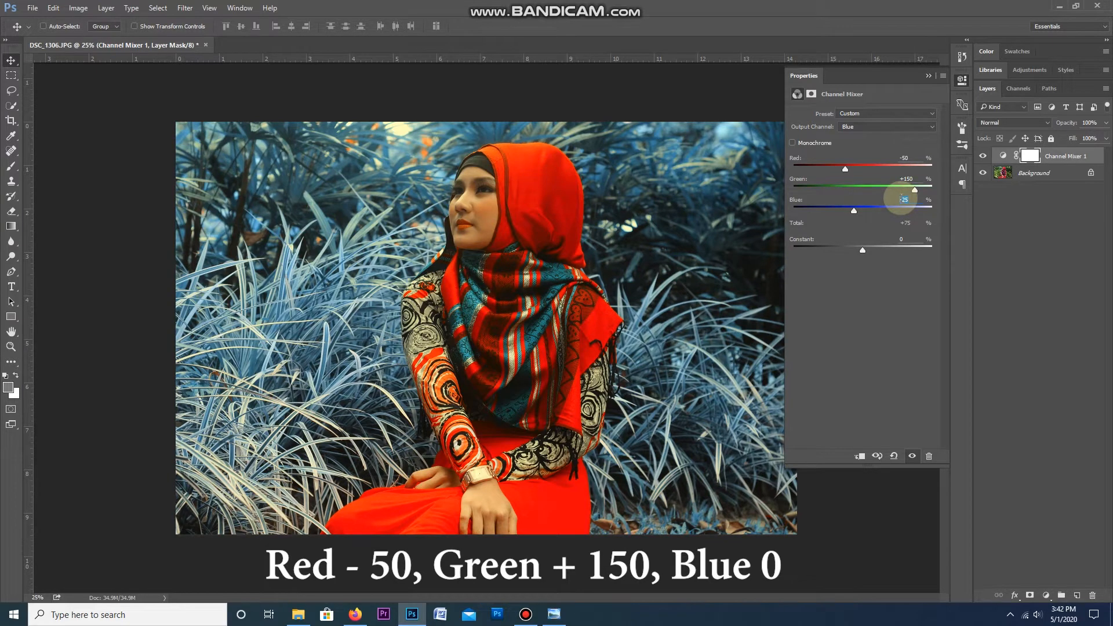
text(0)
key(Return)
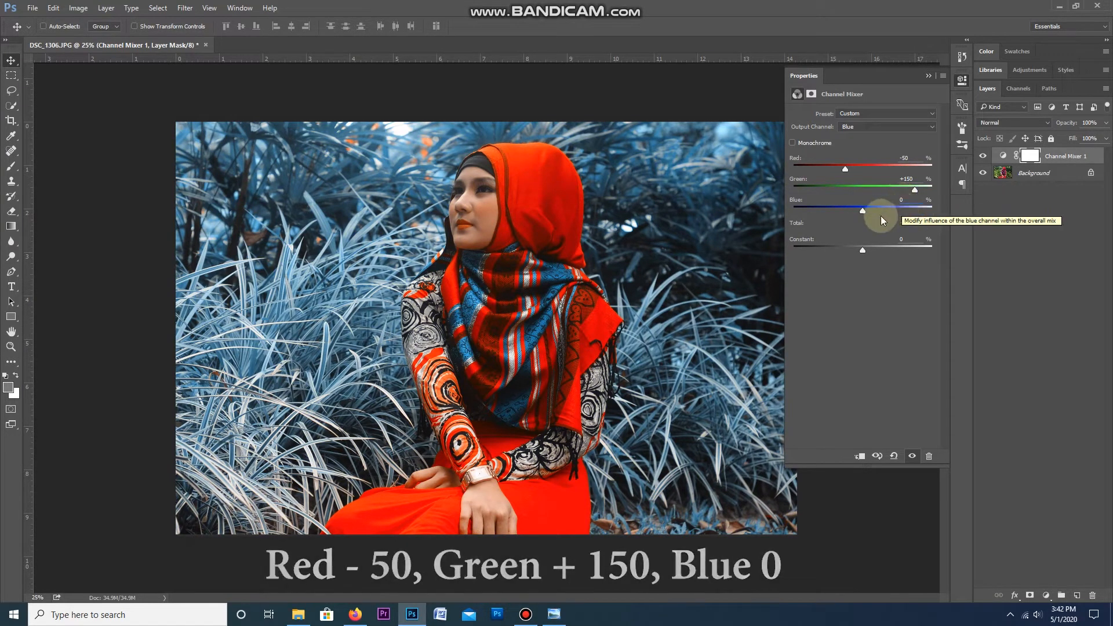
mouse_move(865, 210)
mouse_down()
mouse_move(850, 208)
mouse_move(864, 208)
mouse_up()
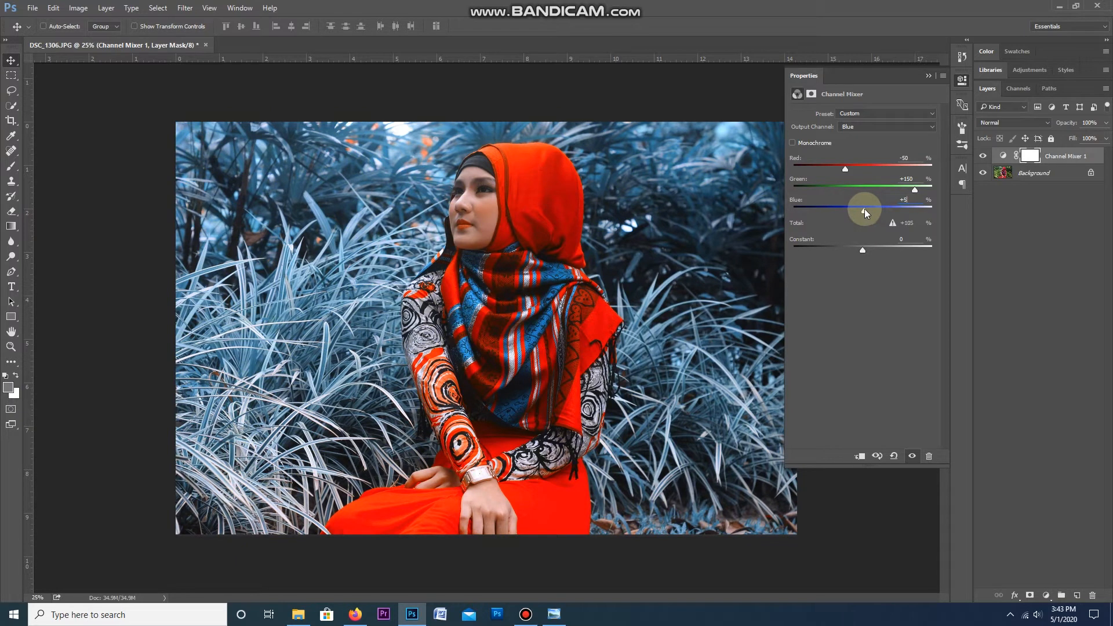
click(906, 199)
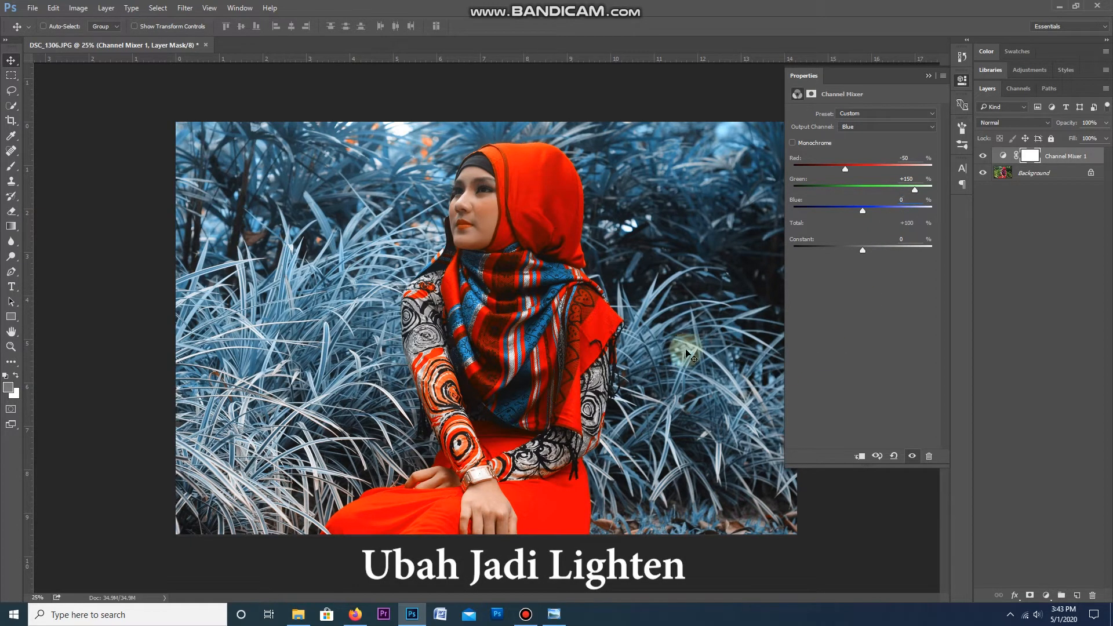
click(993, 123)
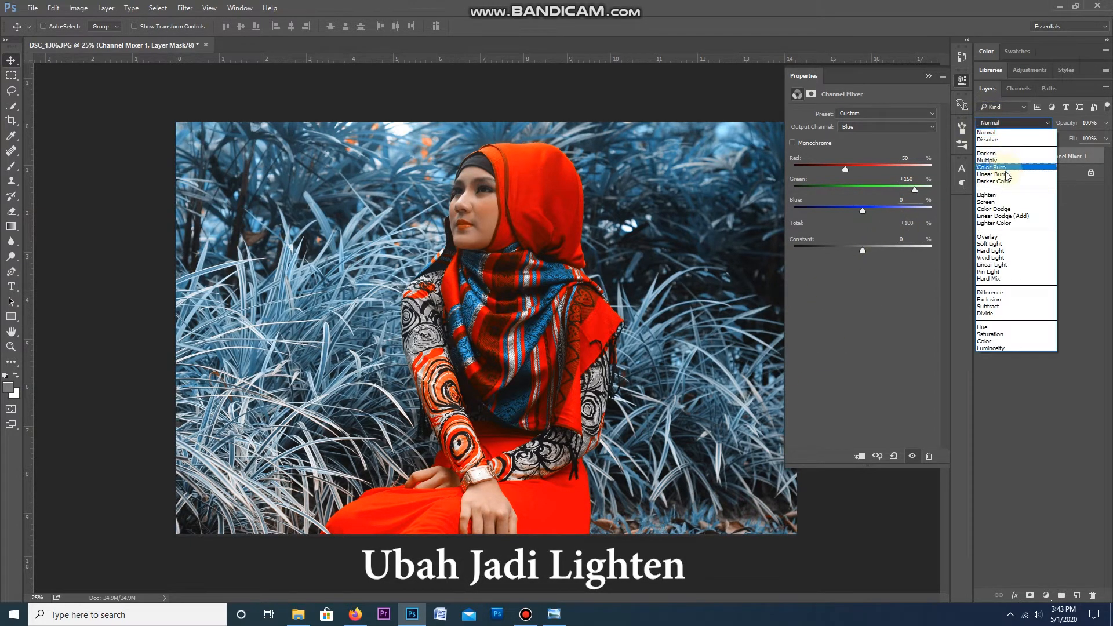
click(1000, 196)
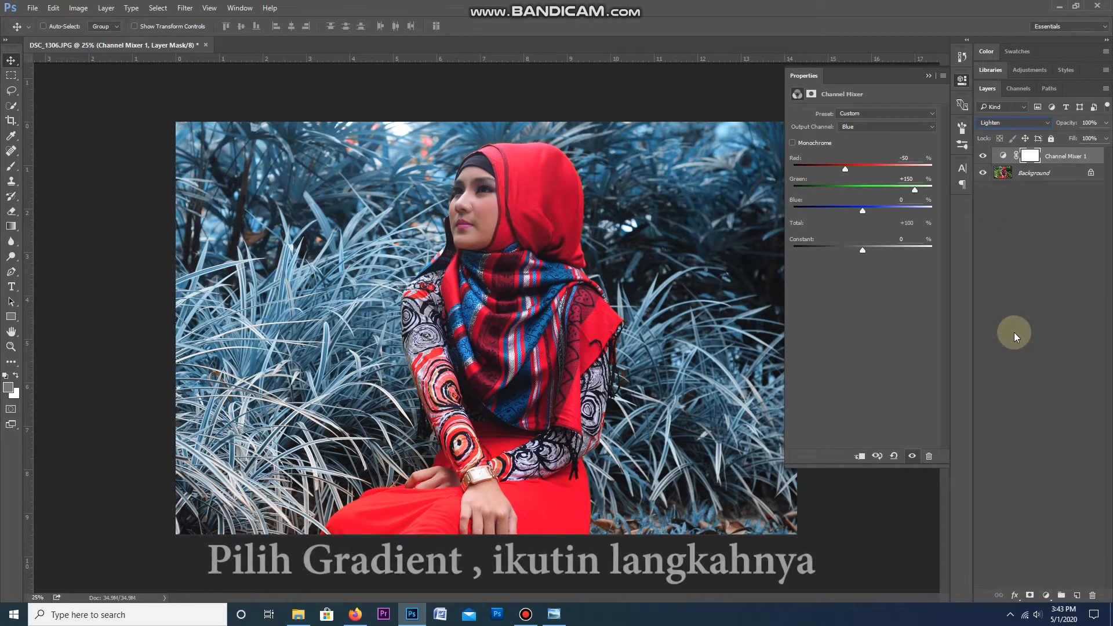
- Add a Gradient fill layer using the Neutral Density preset with the Solid gradient type
click(1046, 595)
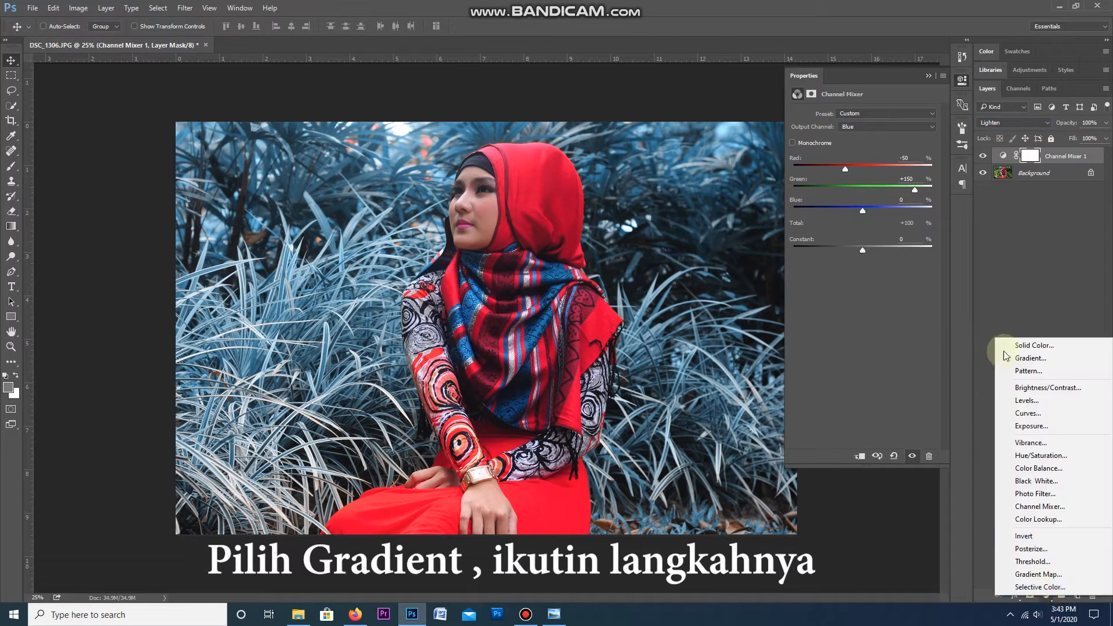
click(1026, 359)
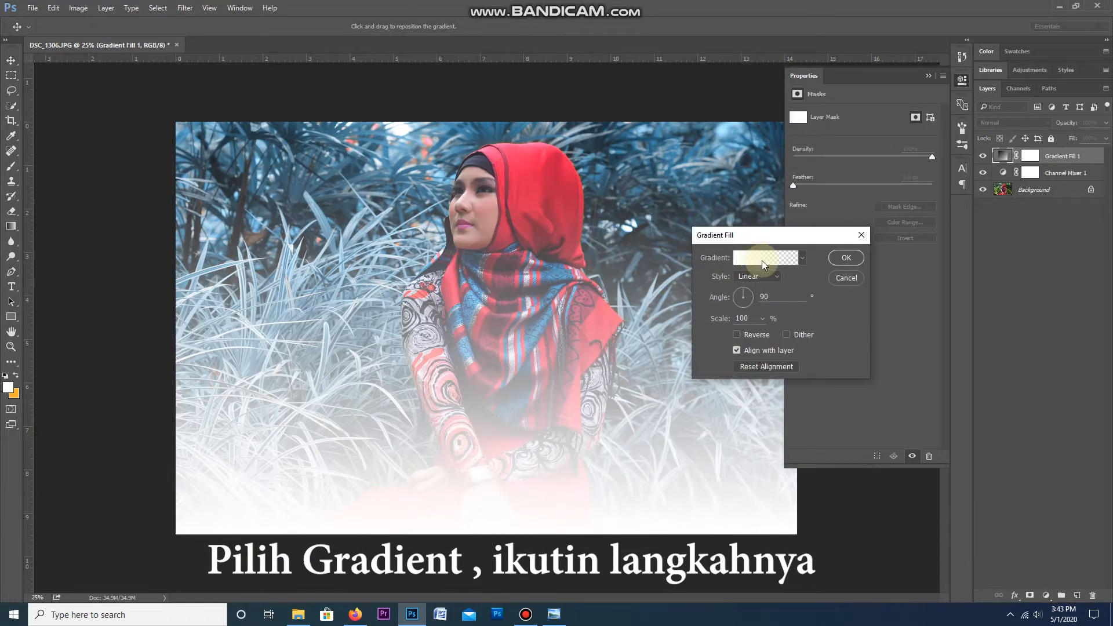
click(762, 260)
click(562, 171)
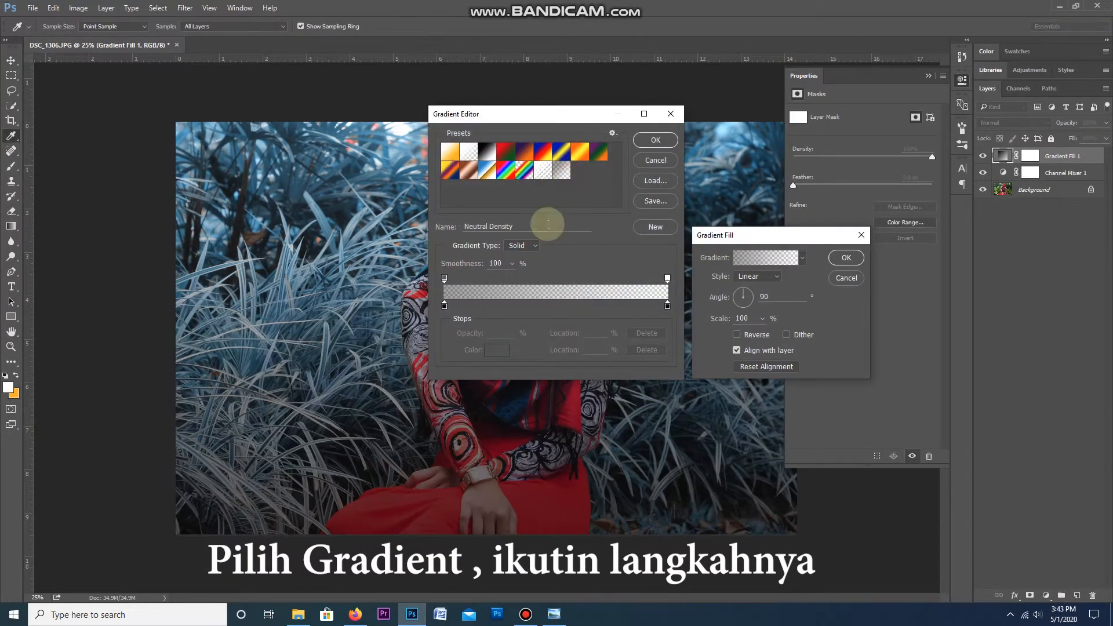
click(526, 247)
click(552, 239)
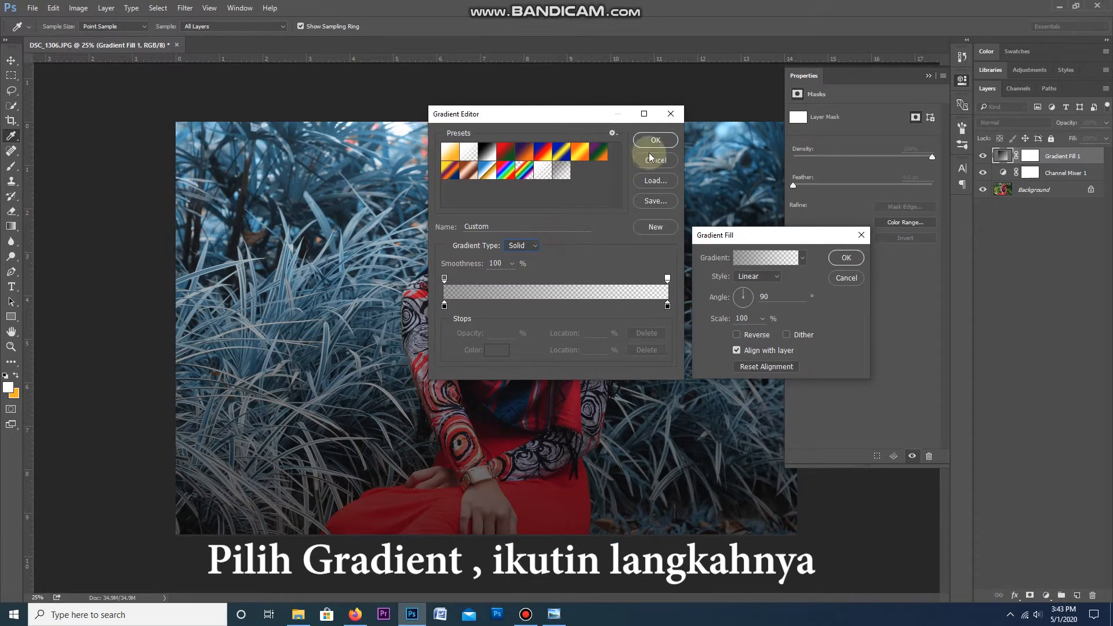
click(655, 140)
- Make the gradient fill Radial and reversed, and move its center up over the woman's head
click(756, 277)
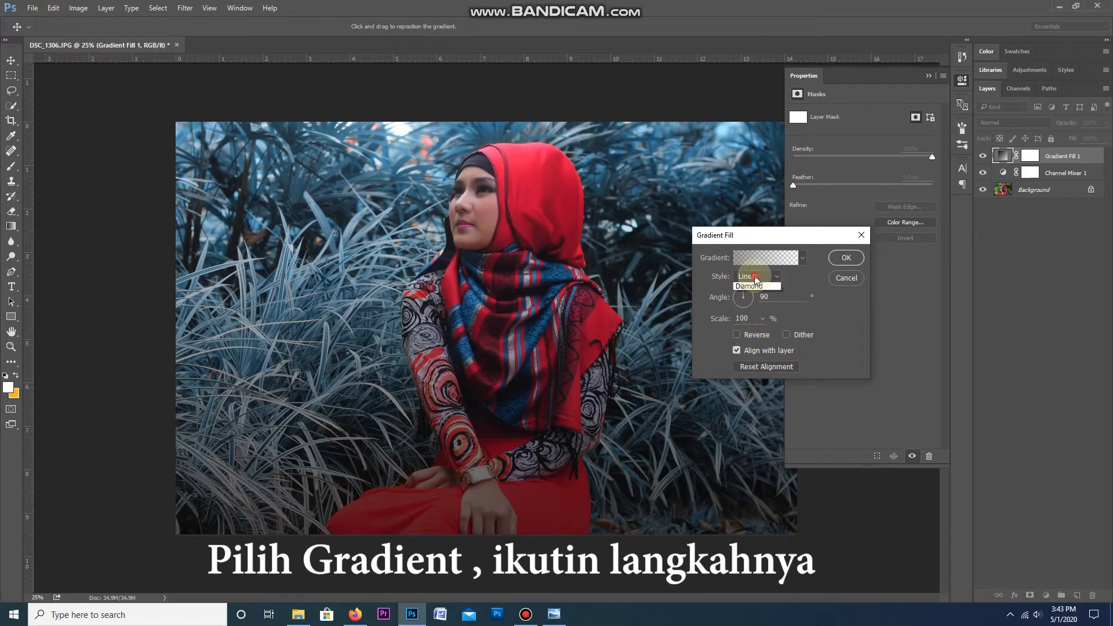
click(751, 294)
click(751, 335)
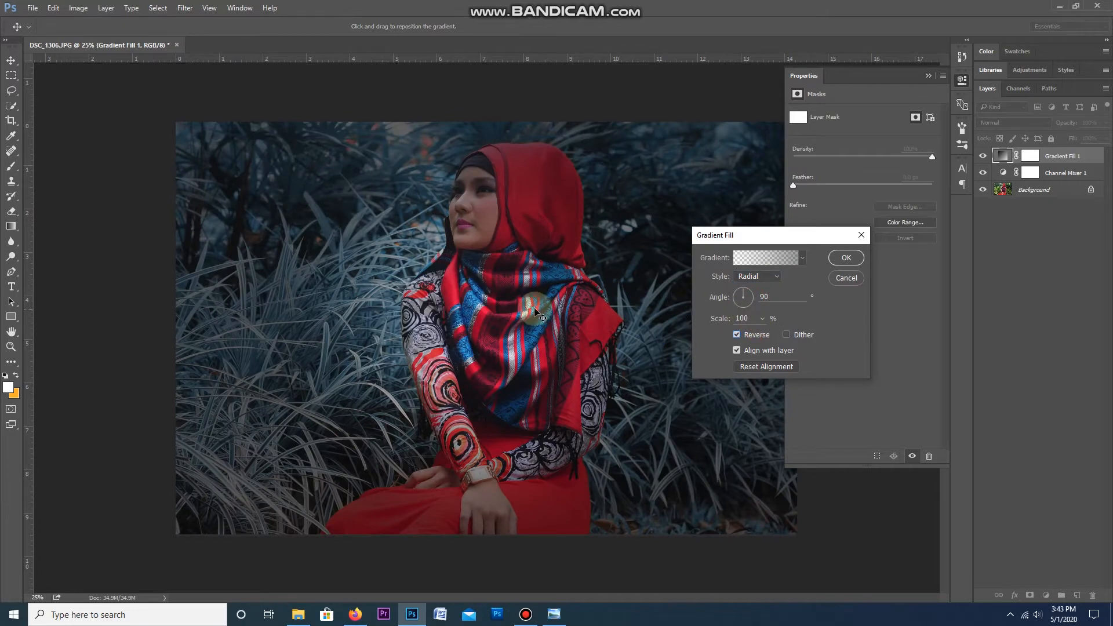
drag(534, 313, 527, 199)
- Set the gradient's scale to 150%, fine-tune its center near the woman's face and apply the fill
click(761, 319)
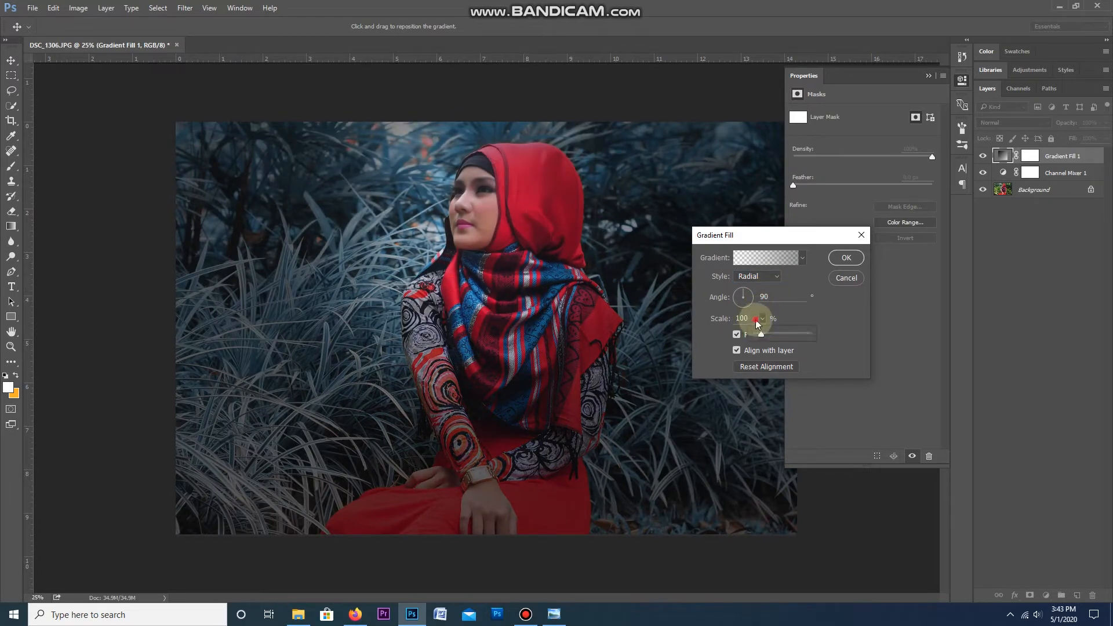
drag(765, 337, 766, 337)
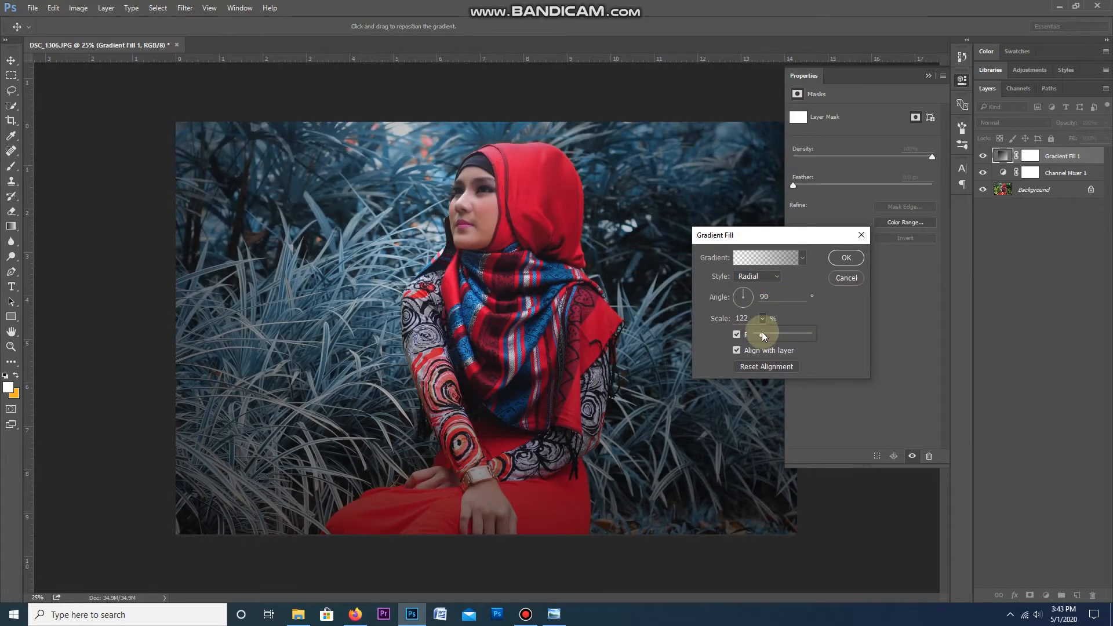
click(764, 334)
drag(754, 318, 739, 317)
text(50)
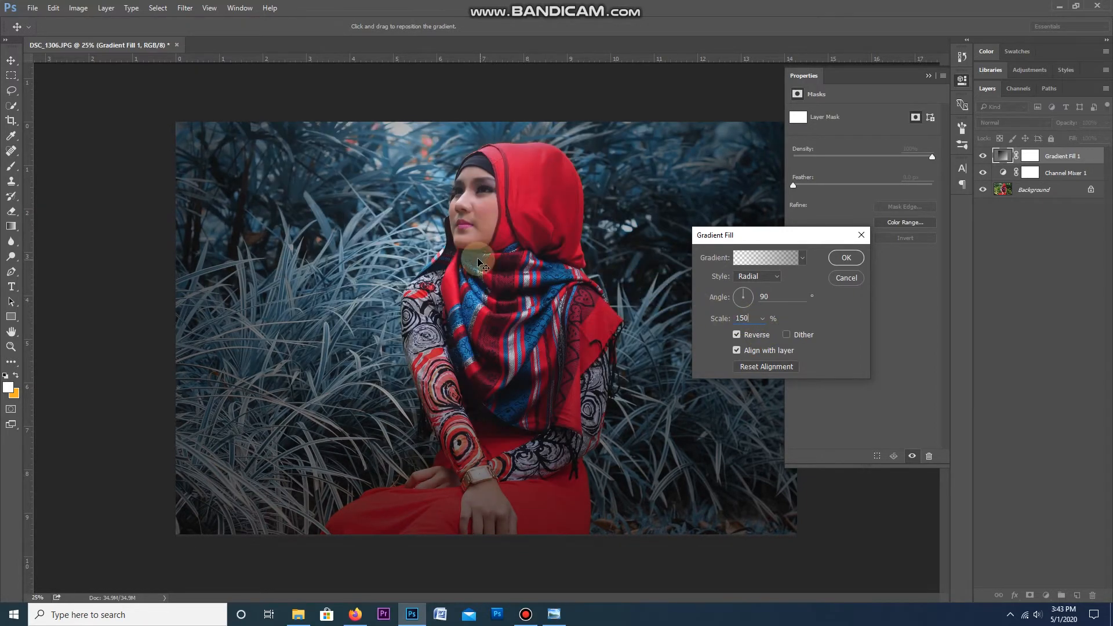
mouse_move(487, 223)
mouse_down()
mouse_move(516, 302)
mouse_move(502, 232)
mouse_up()
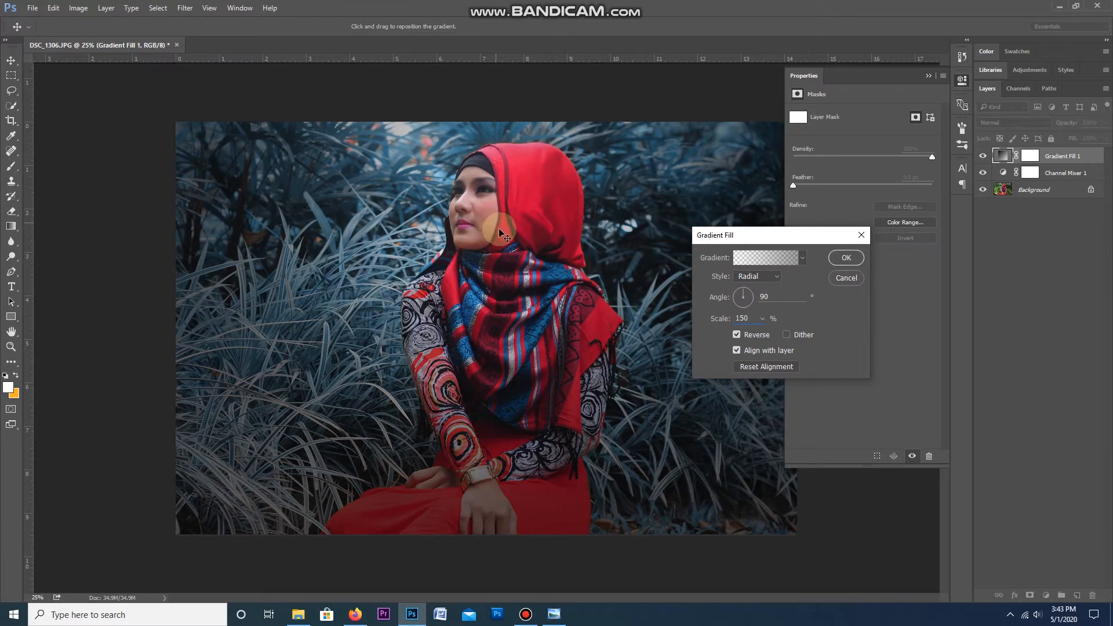
click(854, 260)
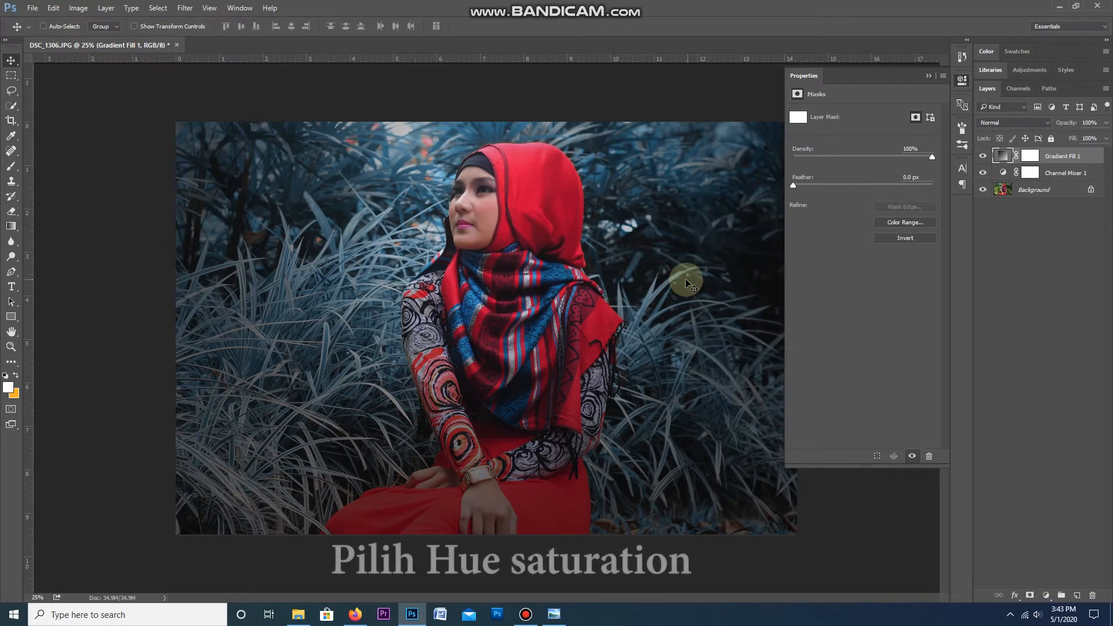
- Add a Hue/Saturation adjustment layer and set the Blues range's hue to +20
click(1047, 596)
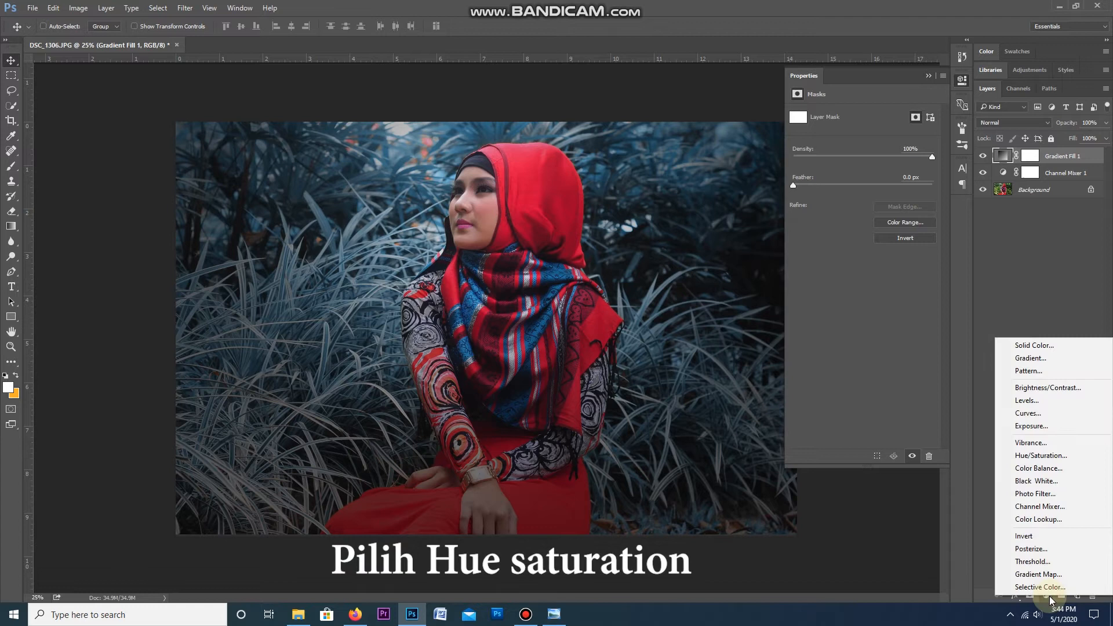
click(1046, 456)
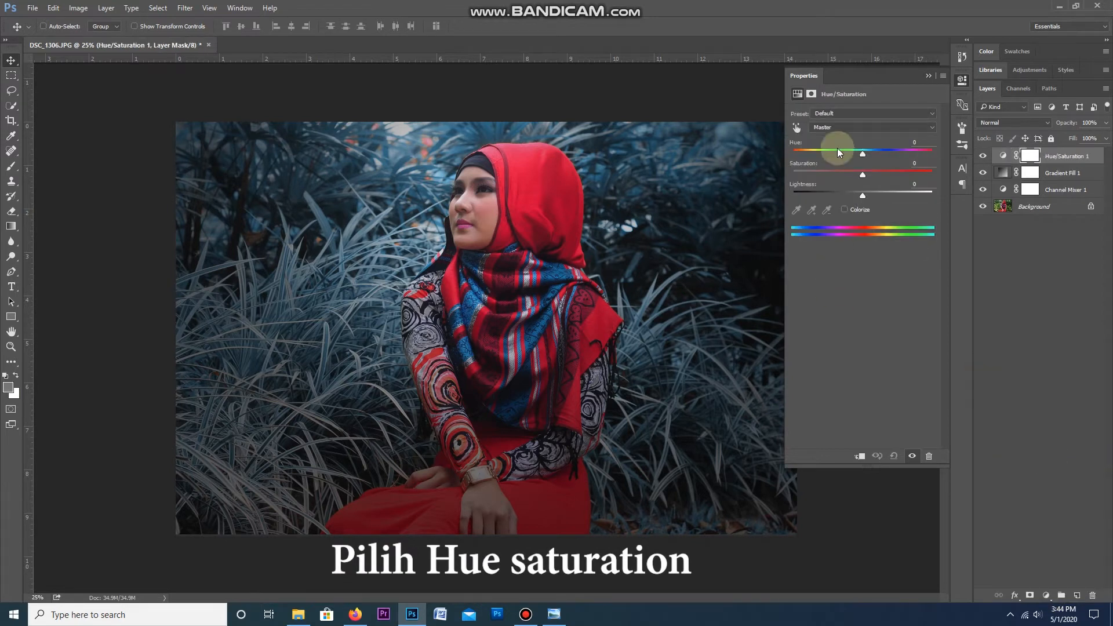
click(837, 128)
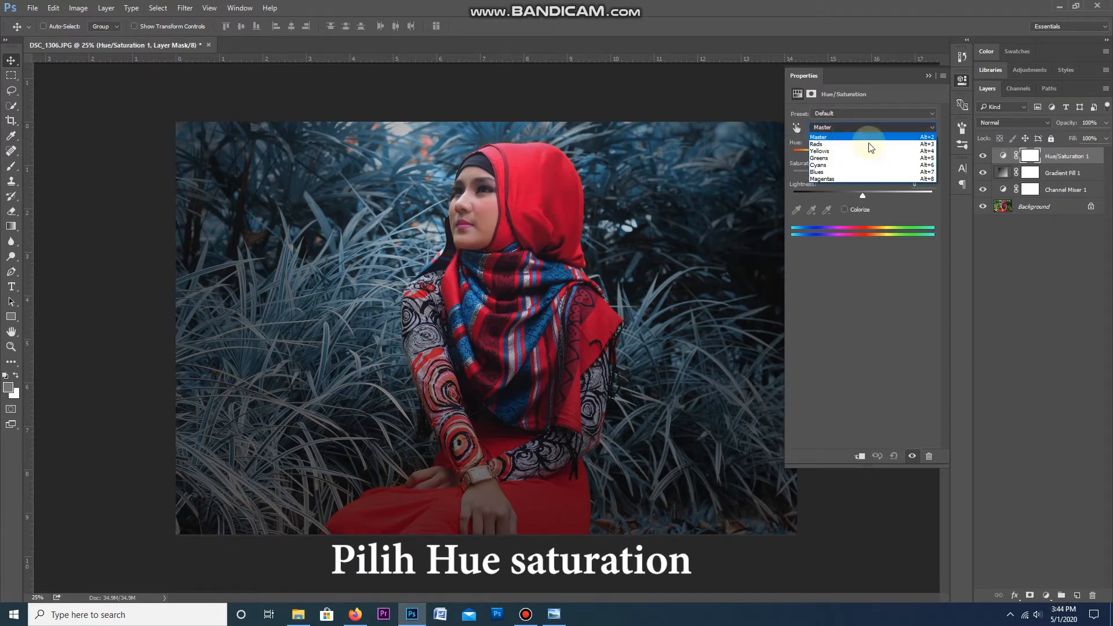
click(817, 173)
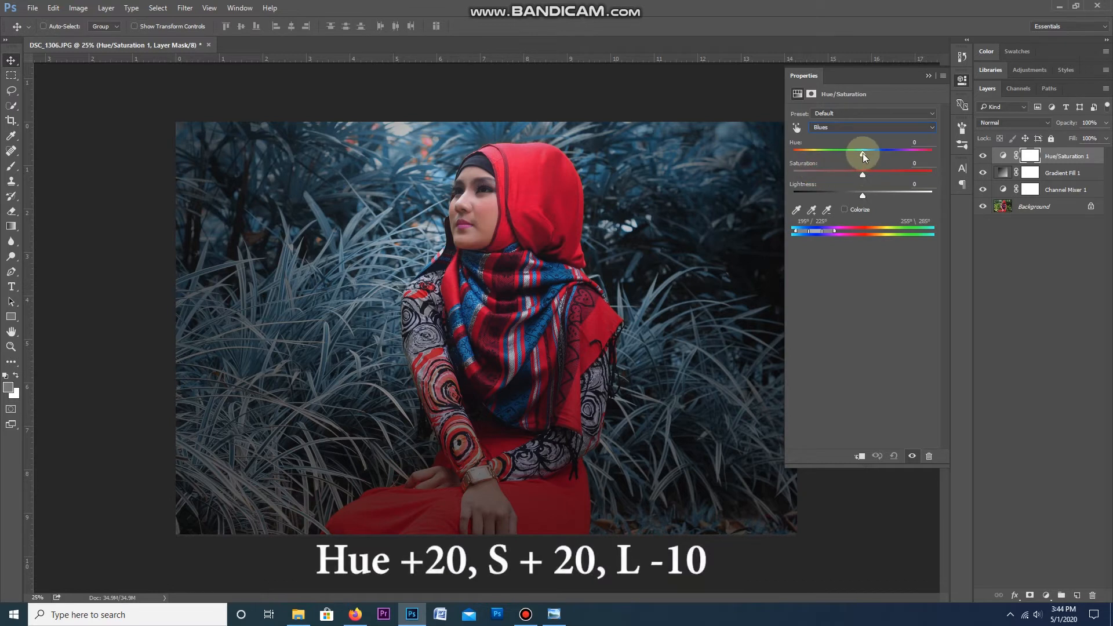
drag(863, 153, 864, 154)
click(921, 143)
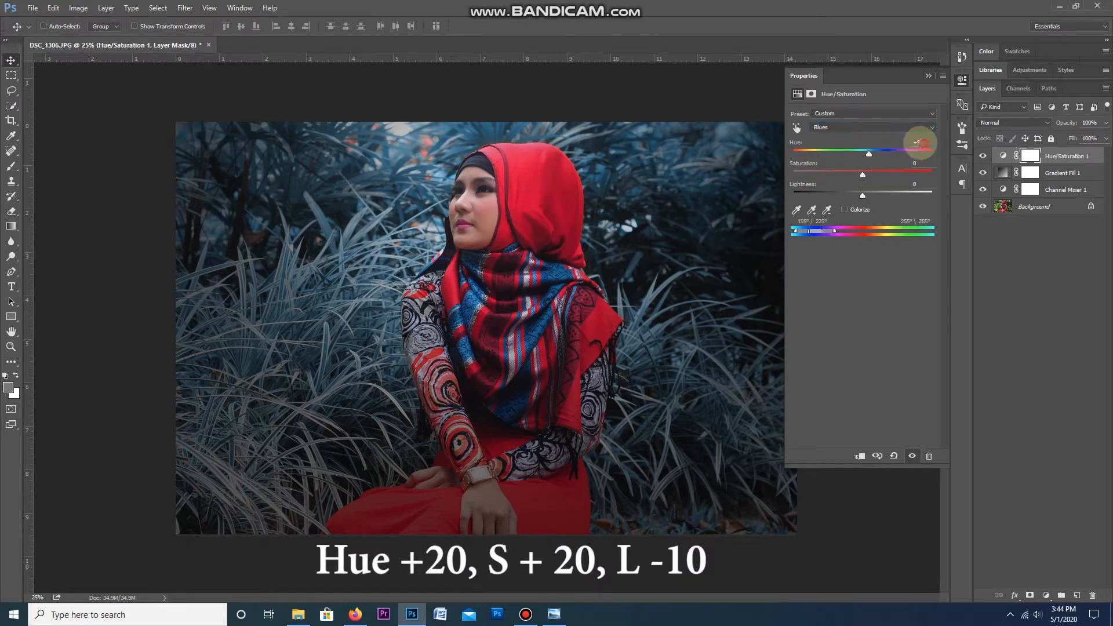
text(+20)
- Set the Blues range's saturation to +20 and lightness to -10
drag(864, 173, 868, 172)
click(924, 164)
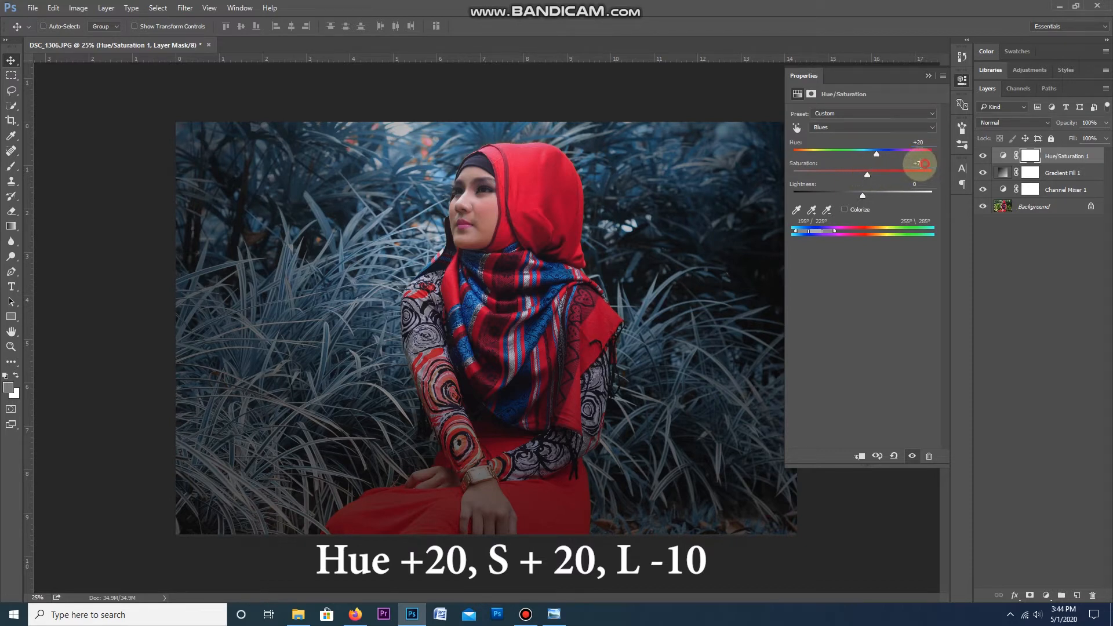
text(+20)
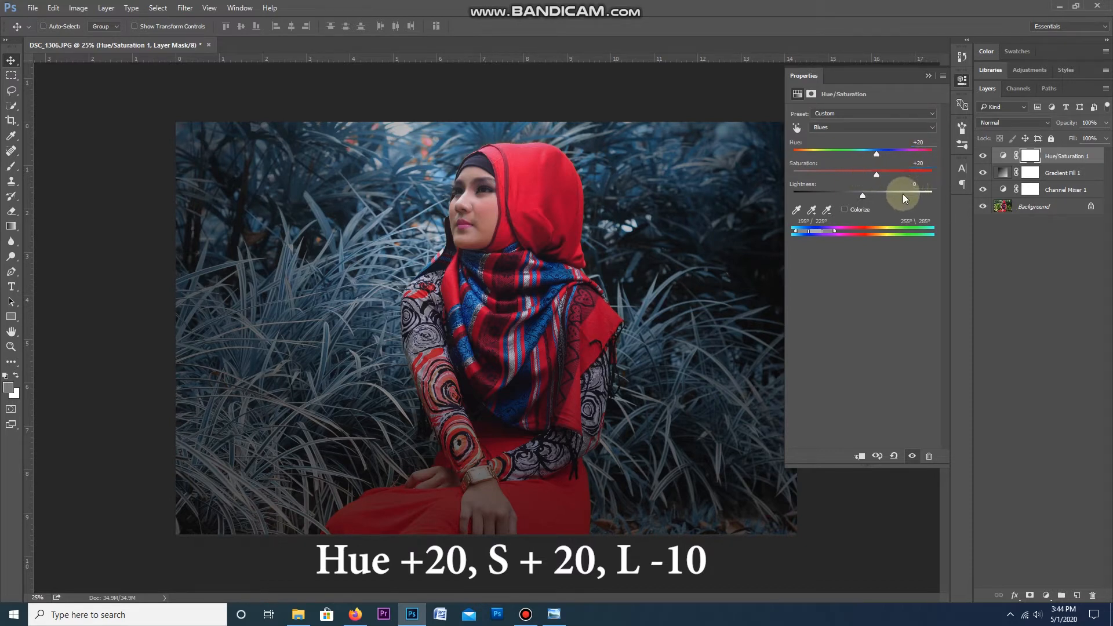
mouse_move(864, 196)
mouse_down()
mouse_move(876, 193)
mouse_move(847, 192)
mouse_move(860, 191)
mouse_up()
click(922, 183)
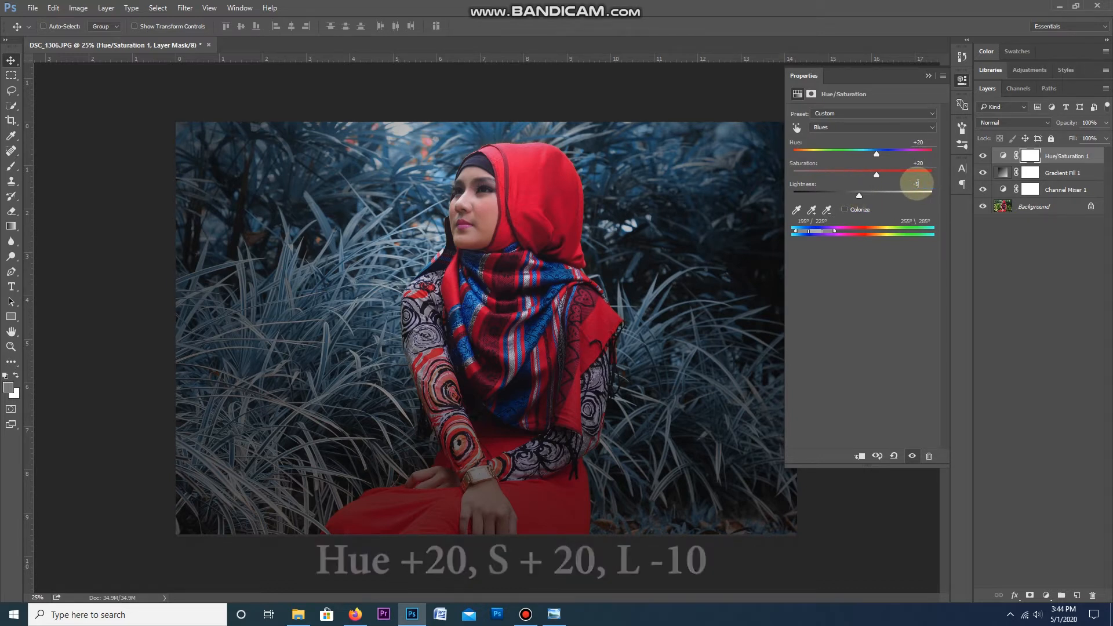
text(-10)
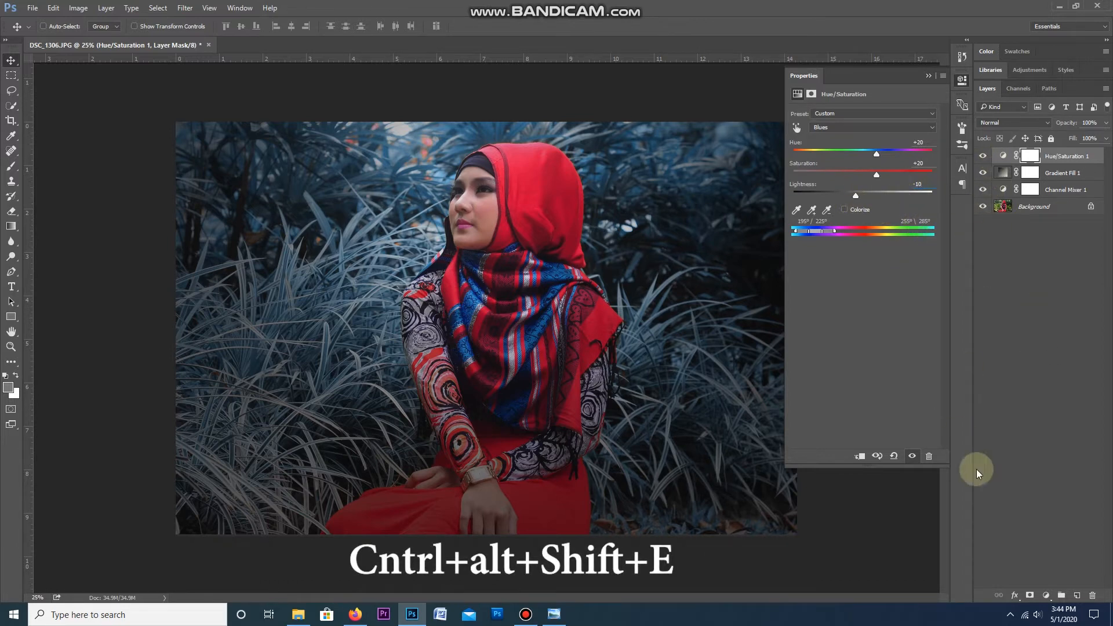
- Stamp all visible layers into a new merged layer on top and open it in the Camera Raw Filter
click(928, 75)
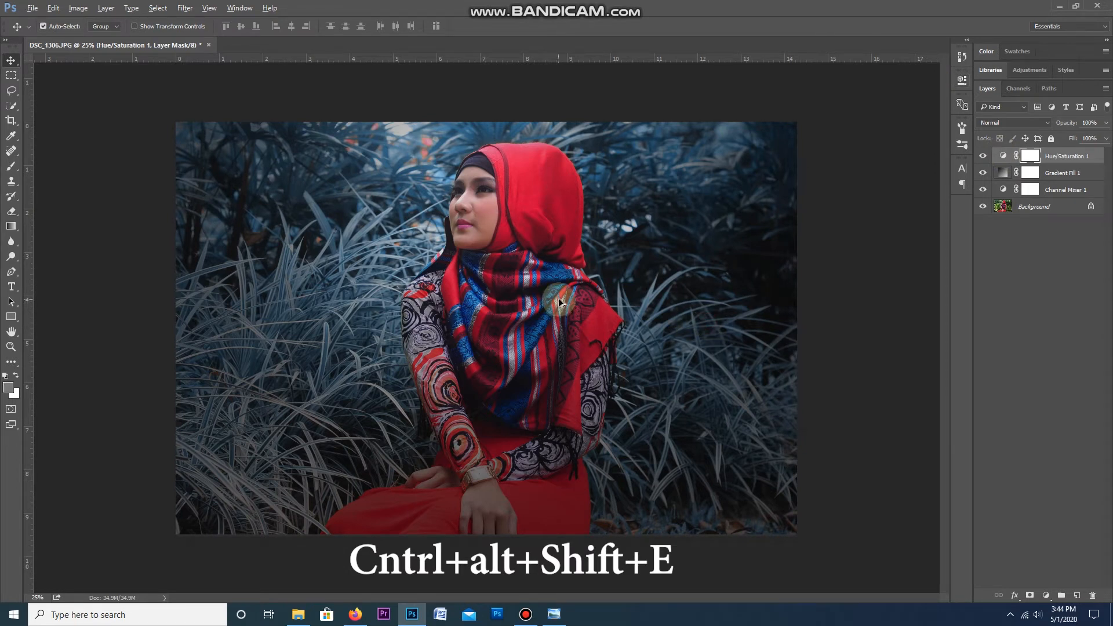
key(ctrl+alt+shift+e)
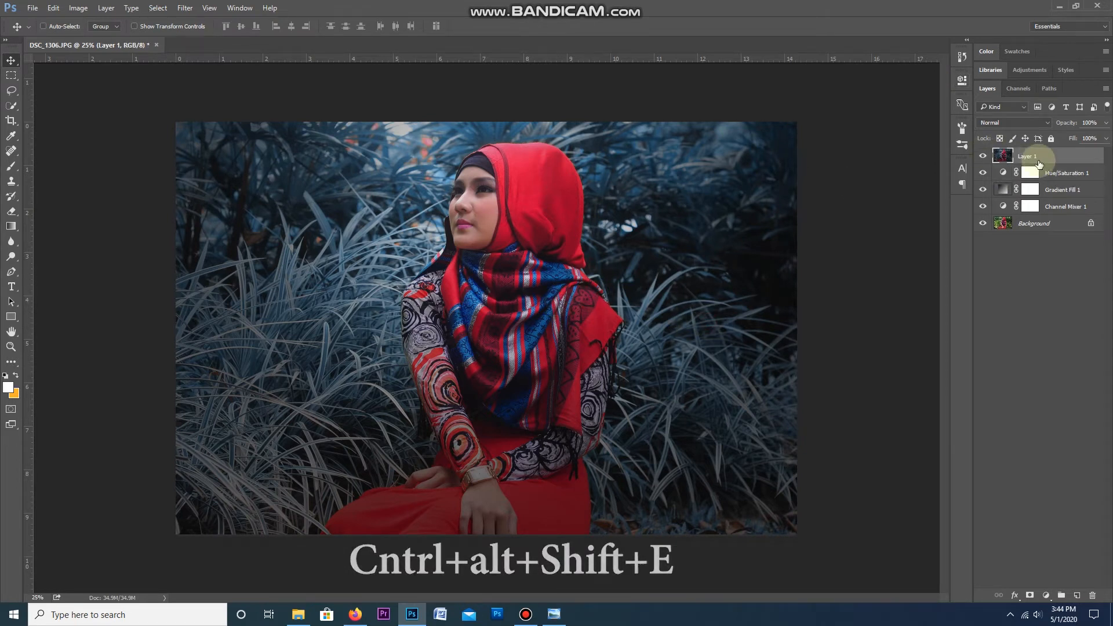
click(185, 8)
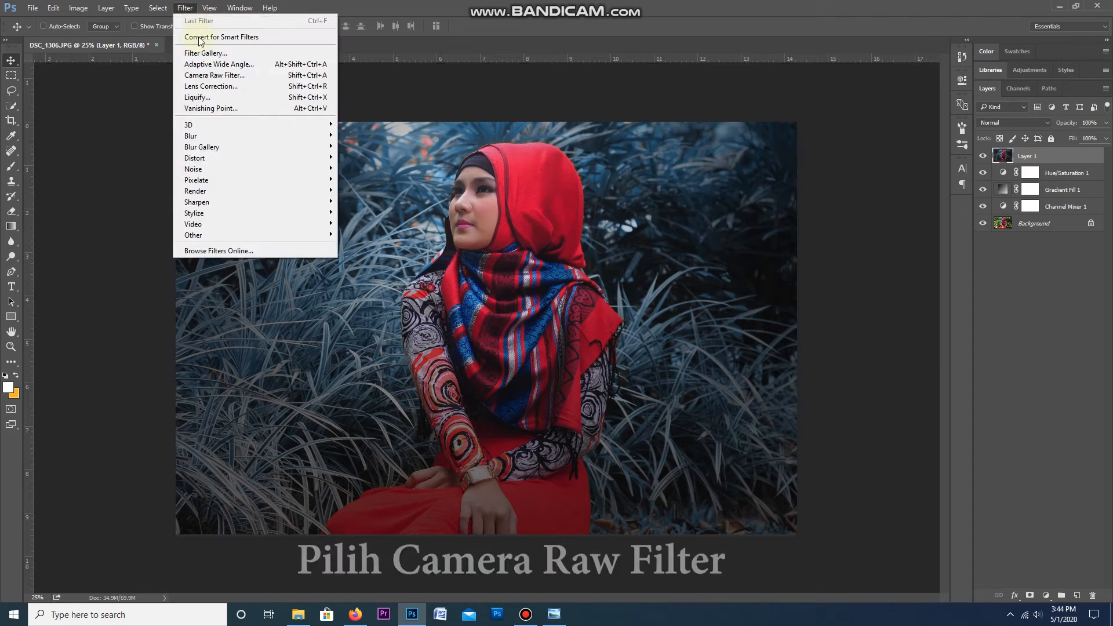
click(206, 75)
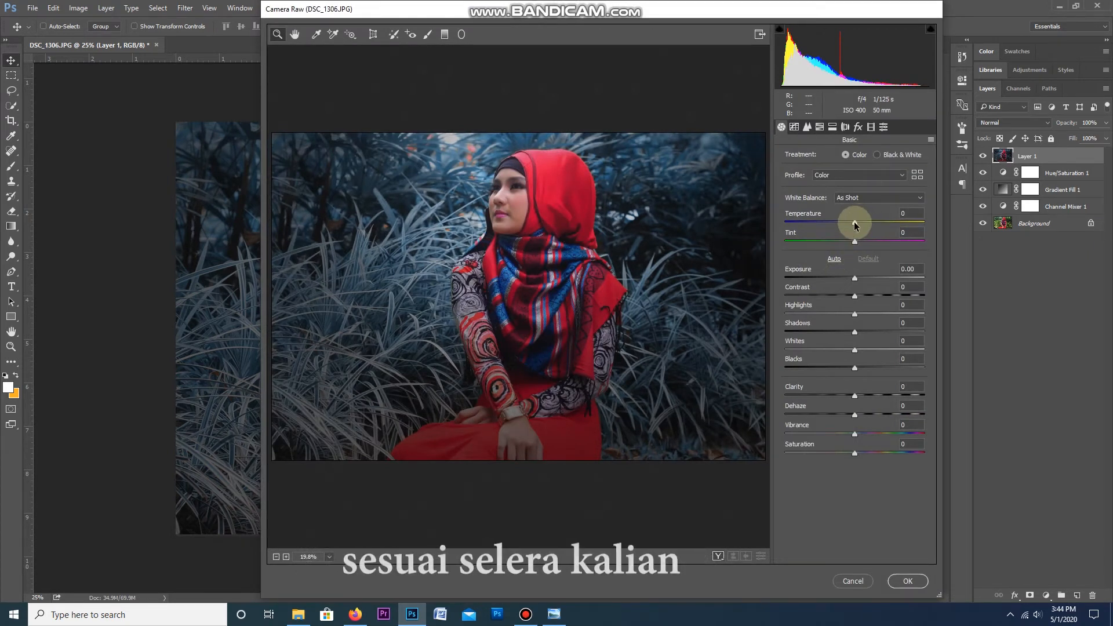
- Set the basic adjustments to temperature +3, exposure -0.15 and contrast +8
drag(855, 223, 861, 226)
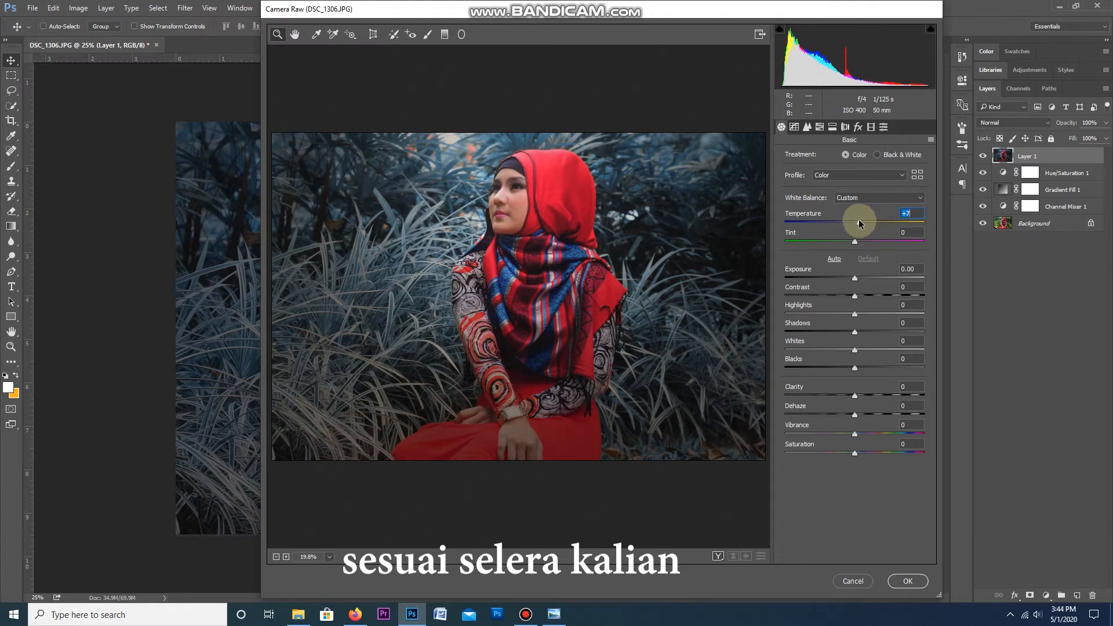
drag(859, 224, 857, 220)
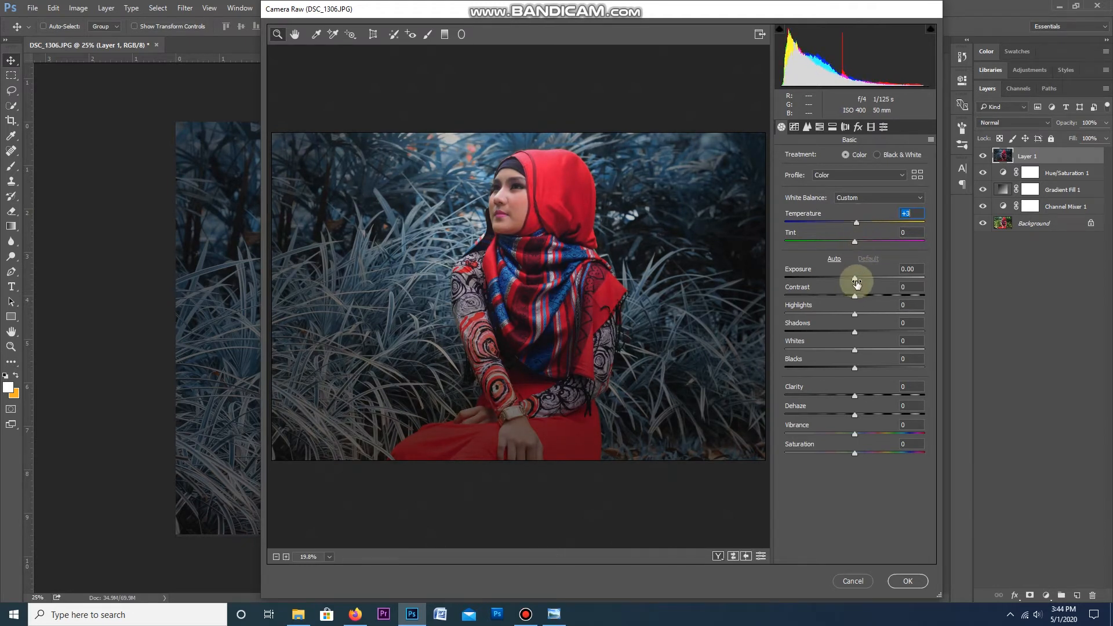
mouse_move(856, 280)
mouse_down()
mouse_move(861, 296)
mouse_move(852, 281)
mouse_up()
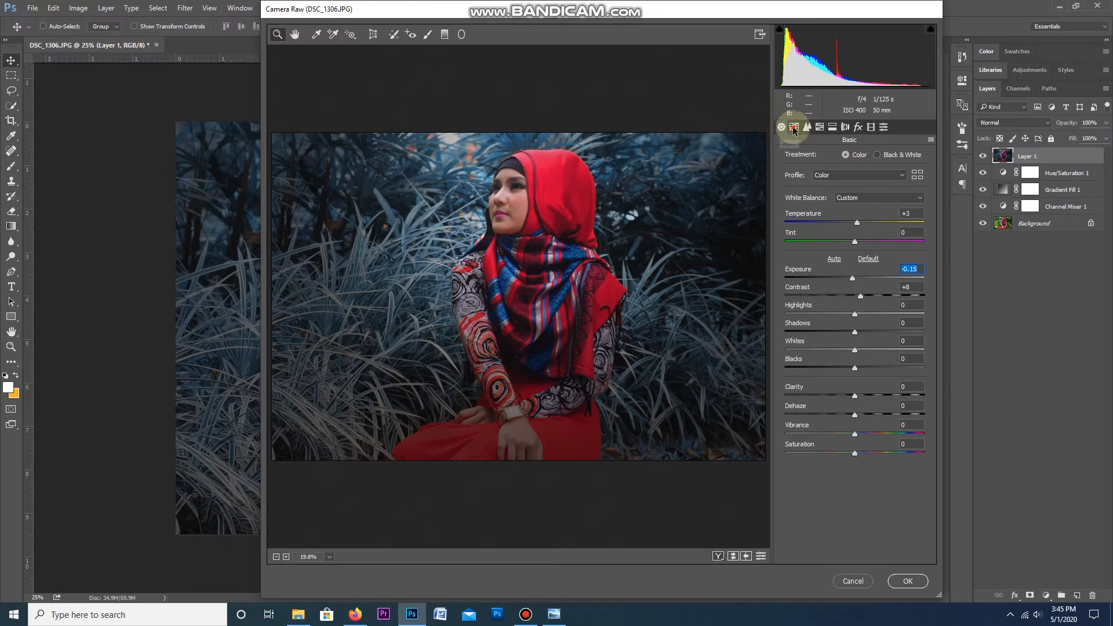
- Raise the RGB point curve's midpoint to output 139 at input 128 and move its black point to input 18, output 0
key(ctrl+alt+2)
click(854, 278)
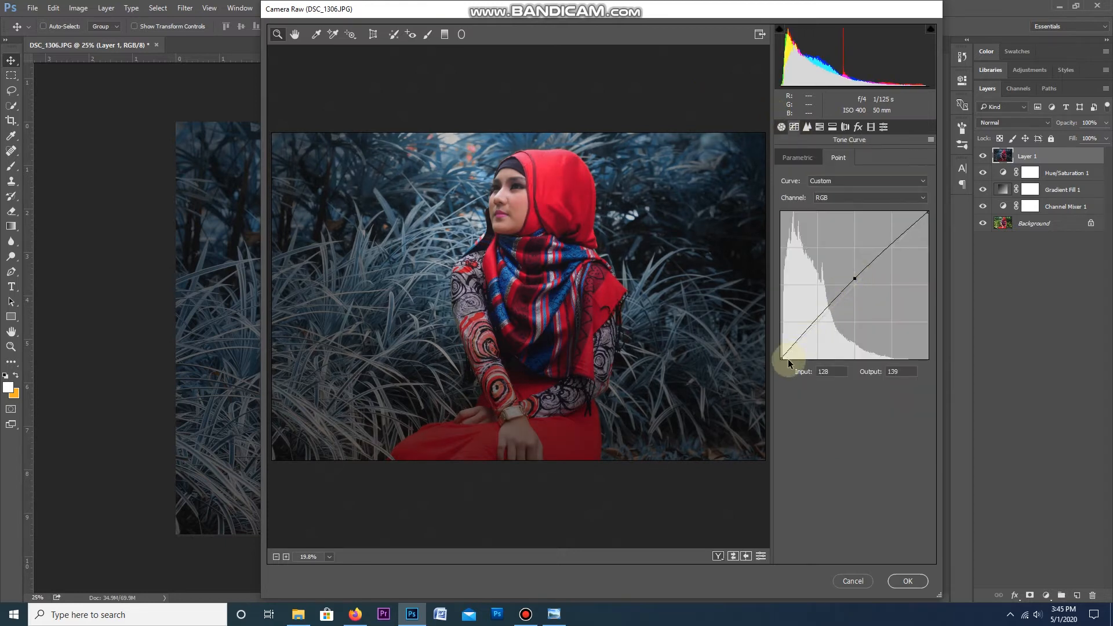
drag(783, 358, 791, 360)
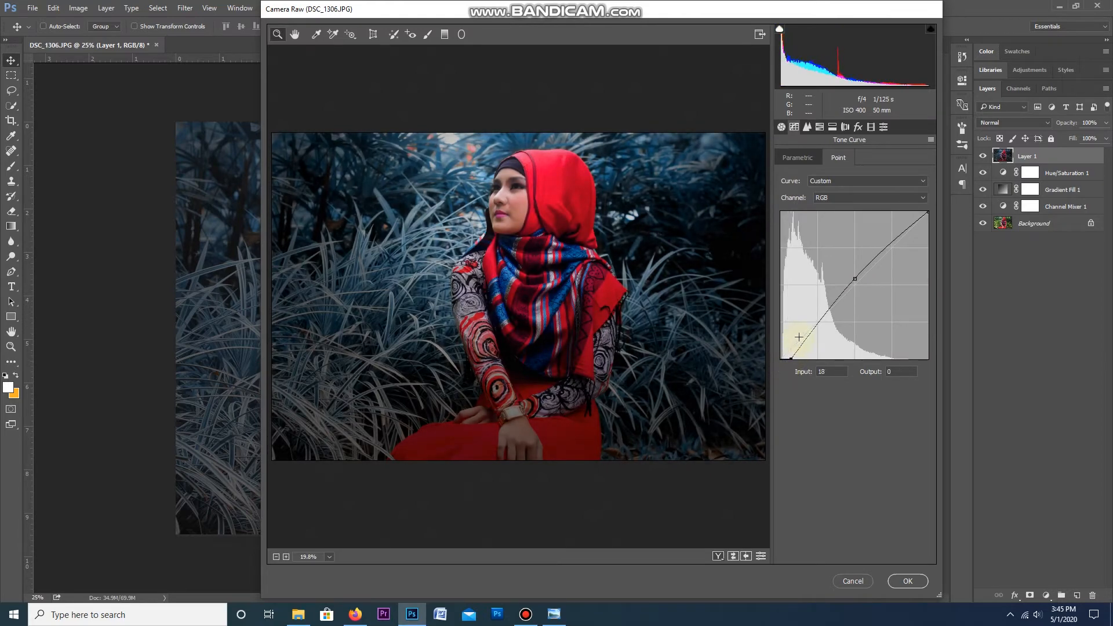
click(806, 338)
- Draw a large radial filter centered on the woman's face, set its highlights to -59 and apply the Camera Raw edits
click(461, 34)
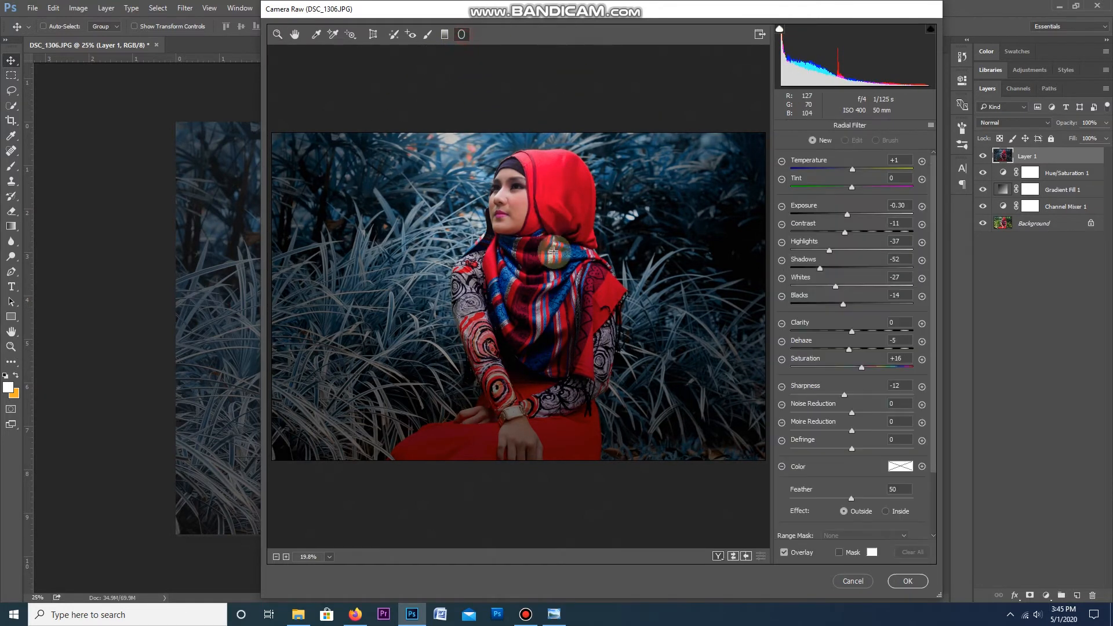
drag(498, 195, 663, 358)
drag(534, 262, 572, 284)
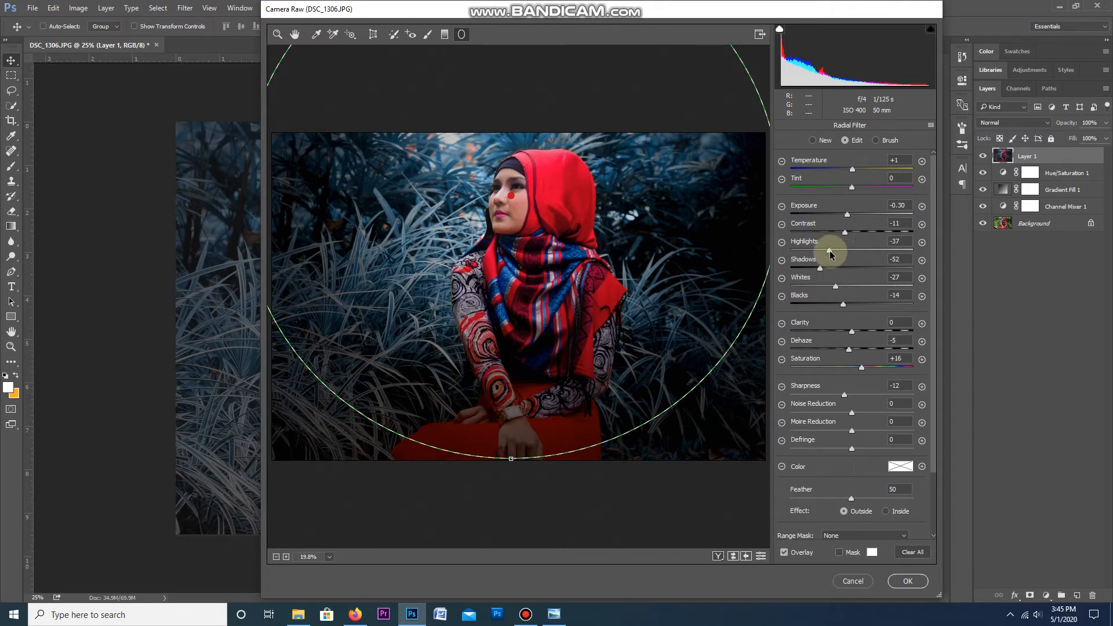
mouse_move(834, 249)
mouse_down()
mouse_move(808, 253)
mouse_move(852, 256)
mouse_move(817, 260)
mouse_up()
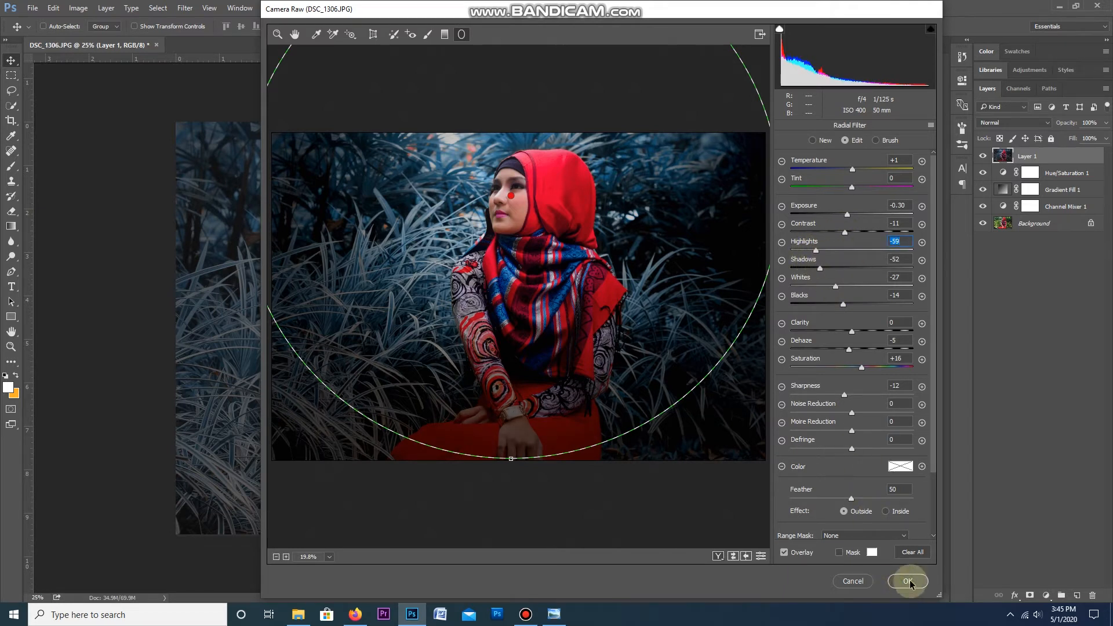
click(908, 581)
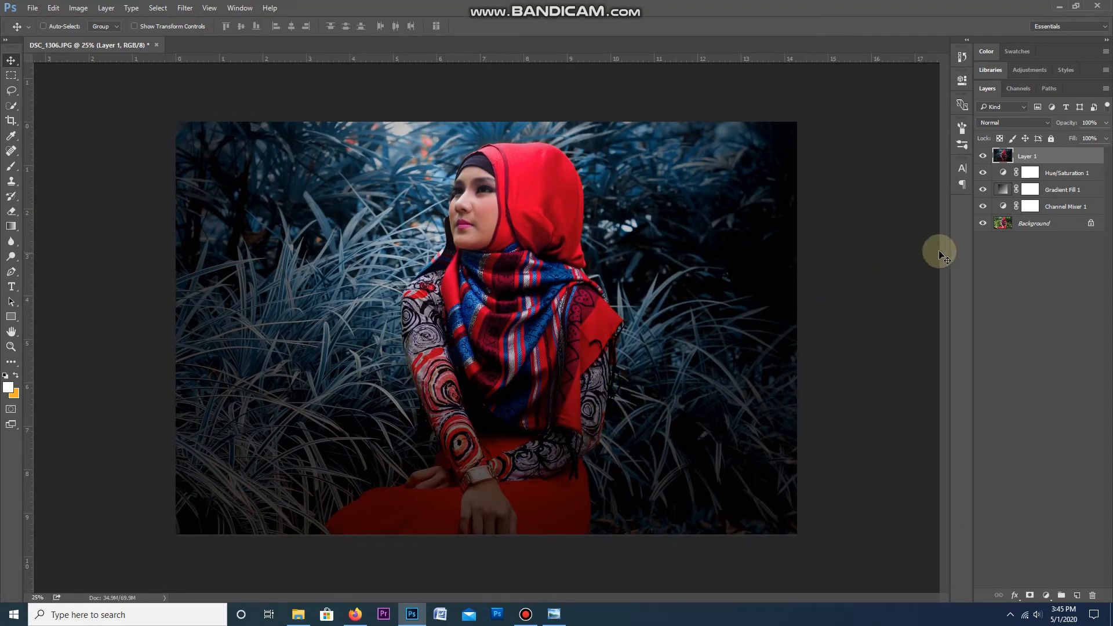
- Add a Color Lookup layer using the Fuji ETERNA 250D Fuji 3510 LUT and reduce its opacity to 37%
click(1046, 595)
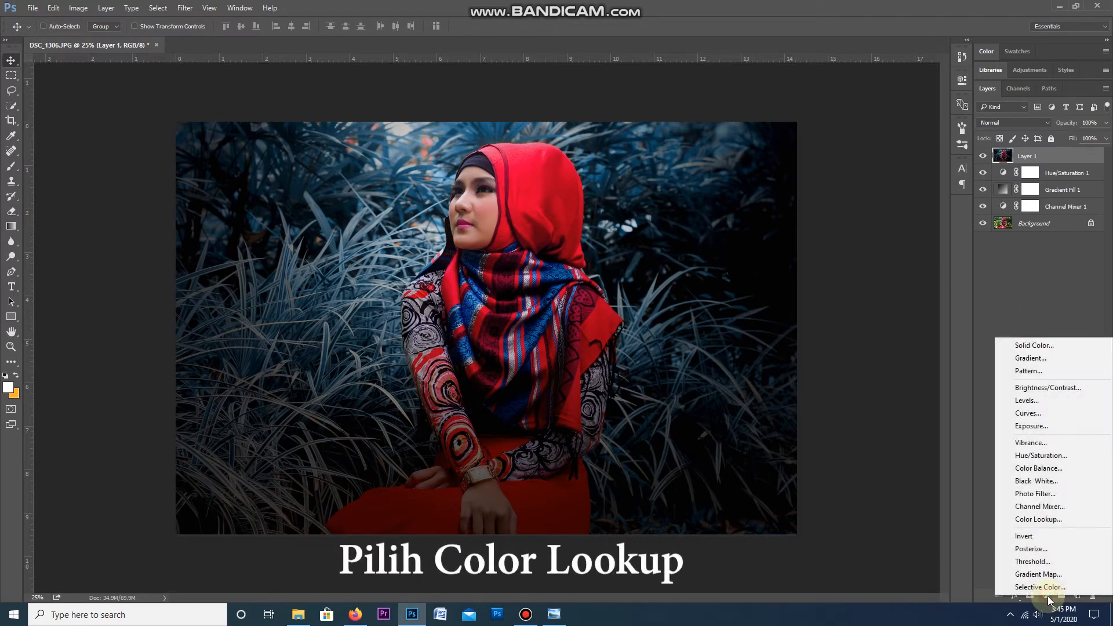
click(1047, 520)
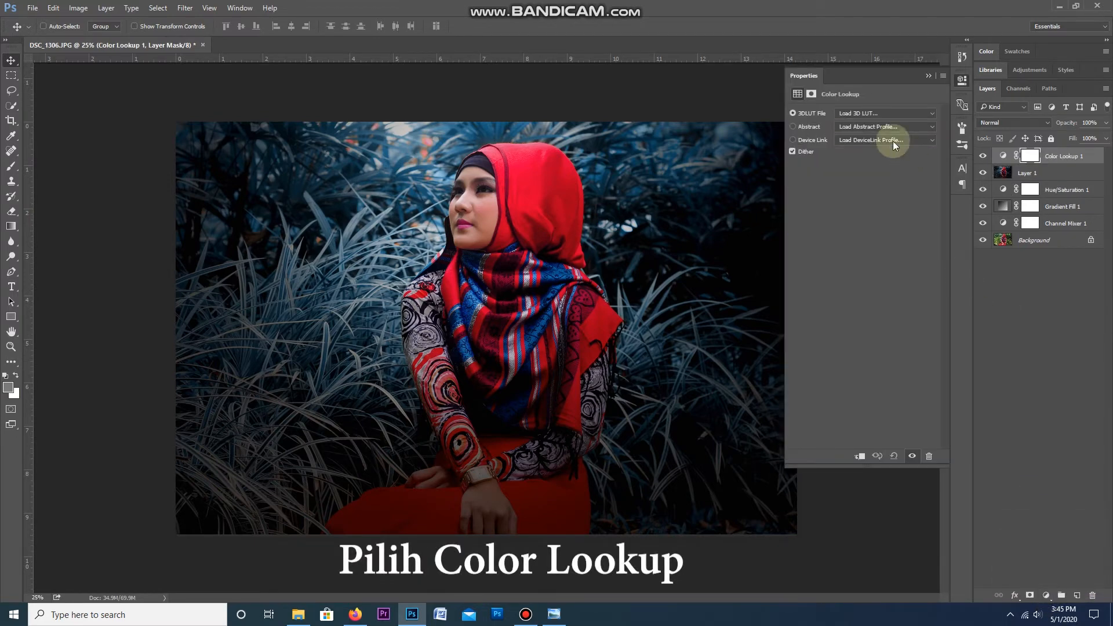
click(871, 113)
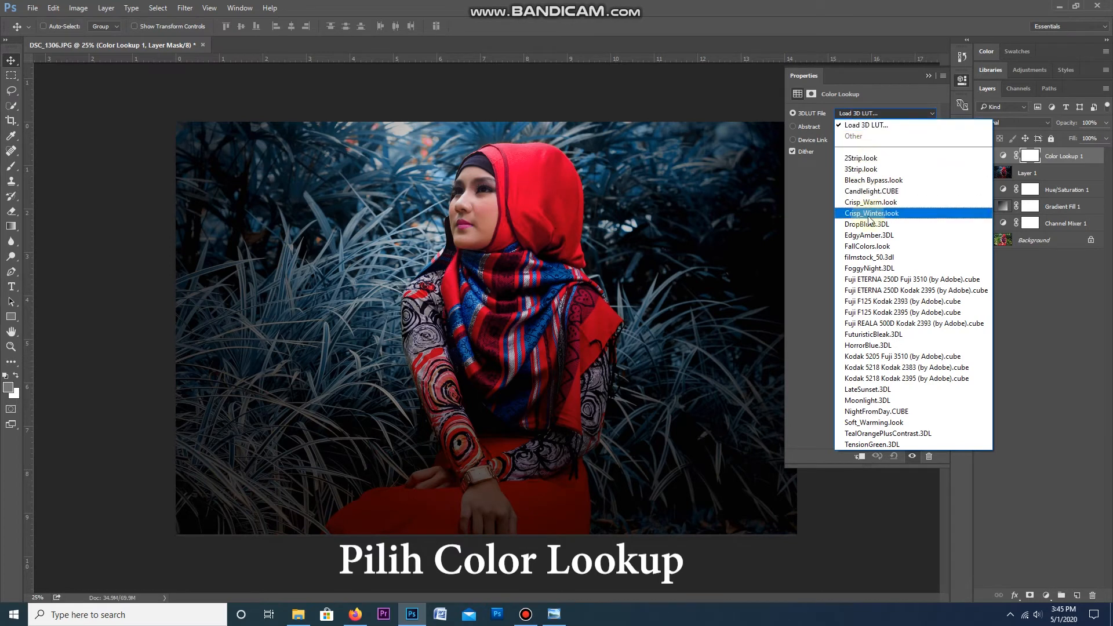
click(873, 280)
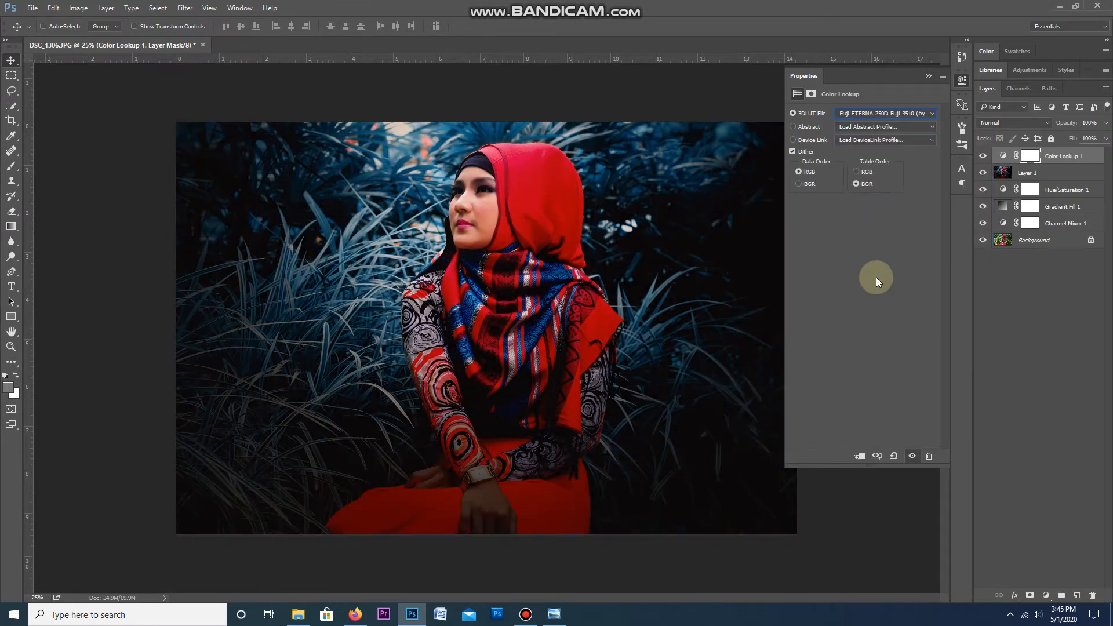
click(1107, 122)
drag(1066, 135, 1063, 135)
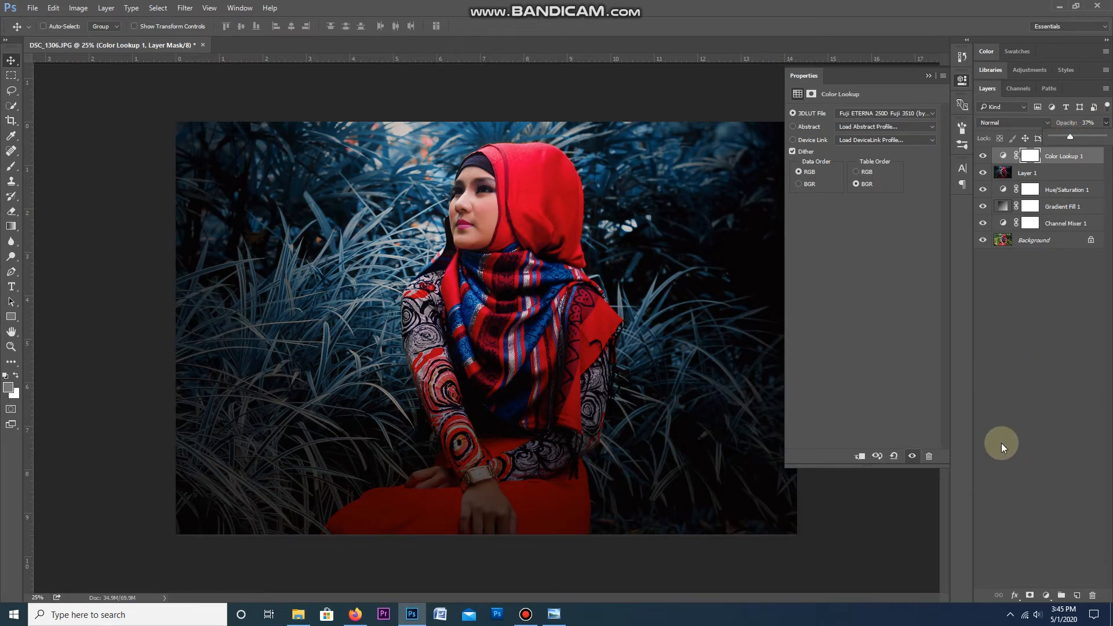
- Add a second Color Lookup layer using the filmstock_50.3dl LUT
click(1045, 590)
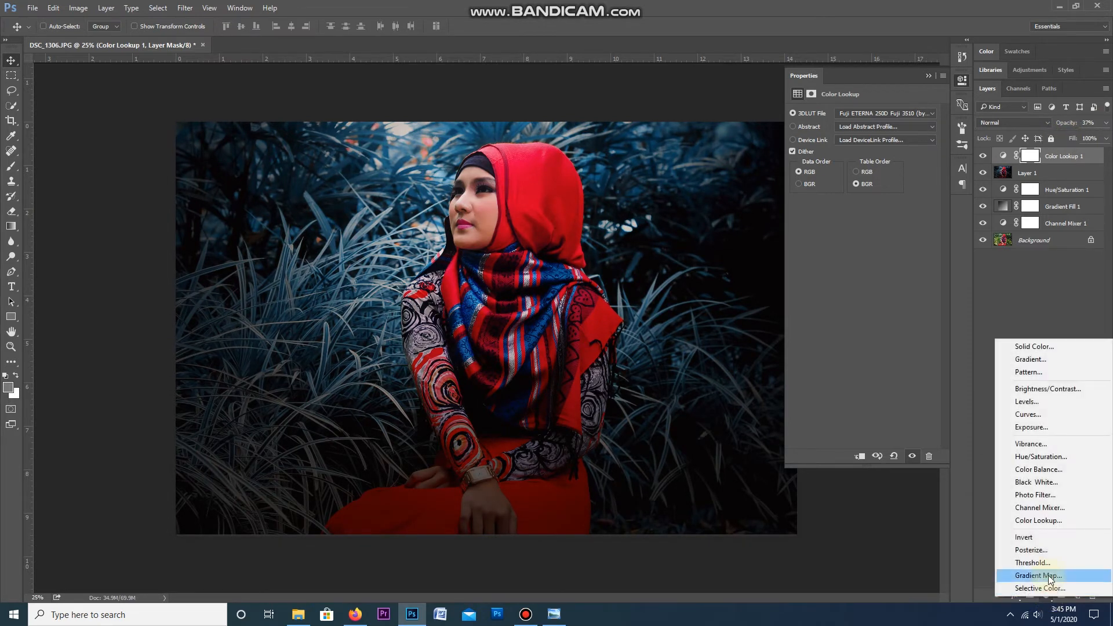
click(1038, 520)
click(857, 113)
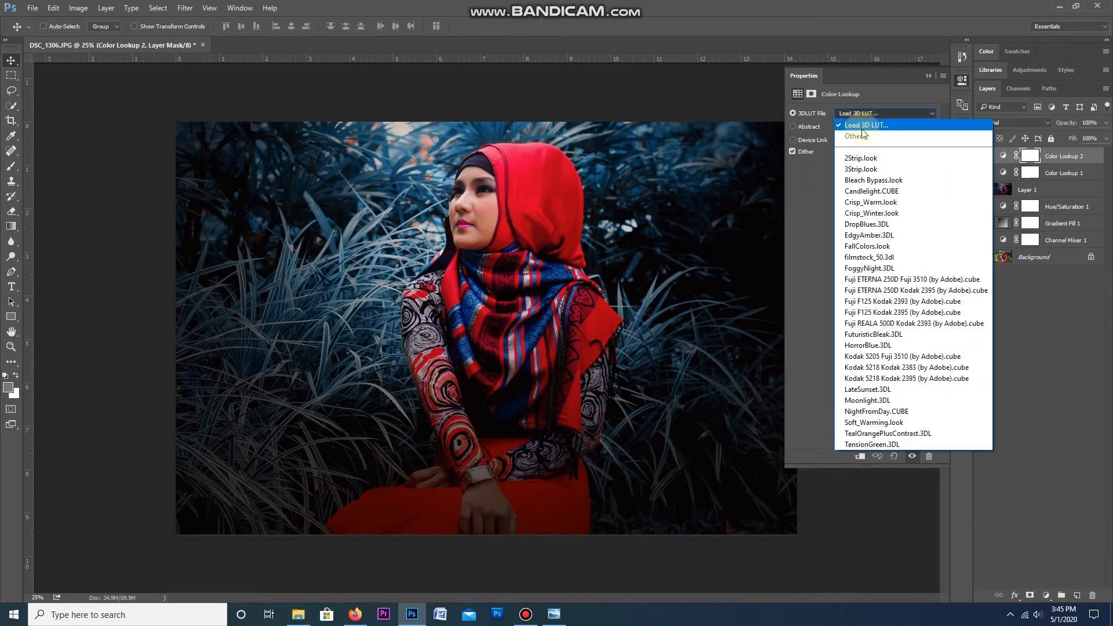
click(867, 257)
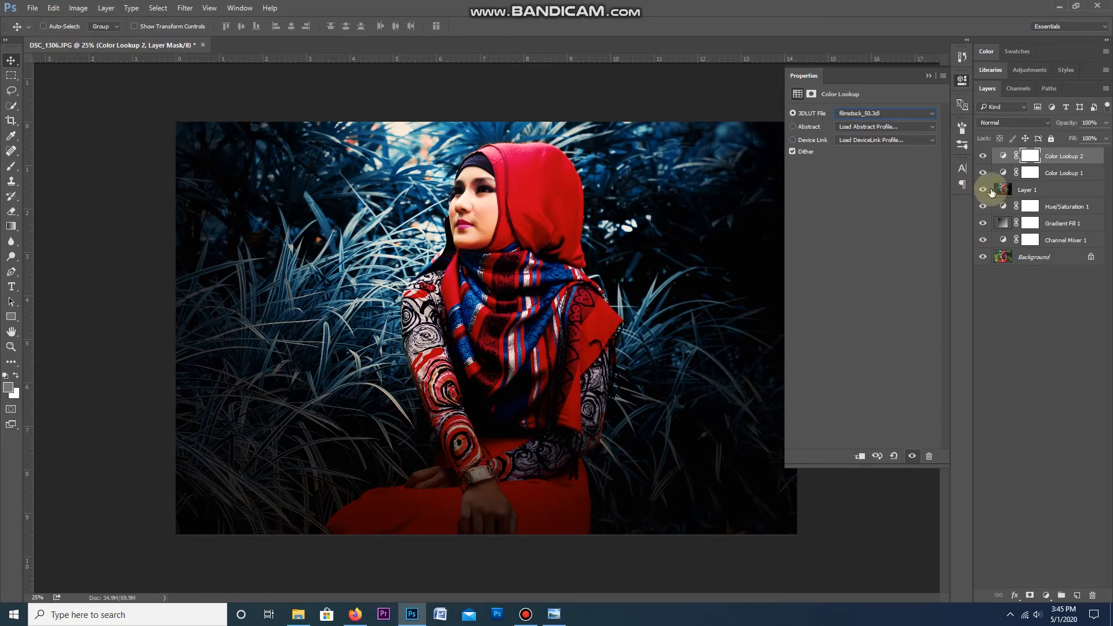
- Change the filmstock Color Lookup layer's blend mode to Soft Light and reduce its opacity to 13%
click(986, 122)
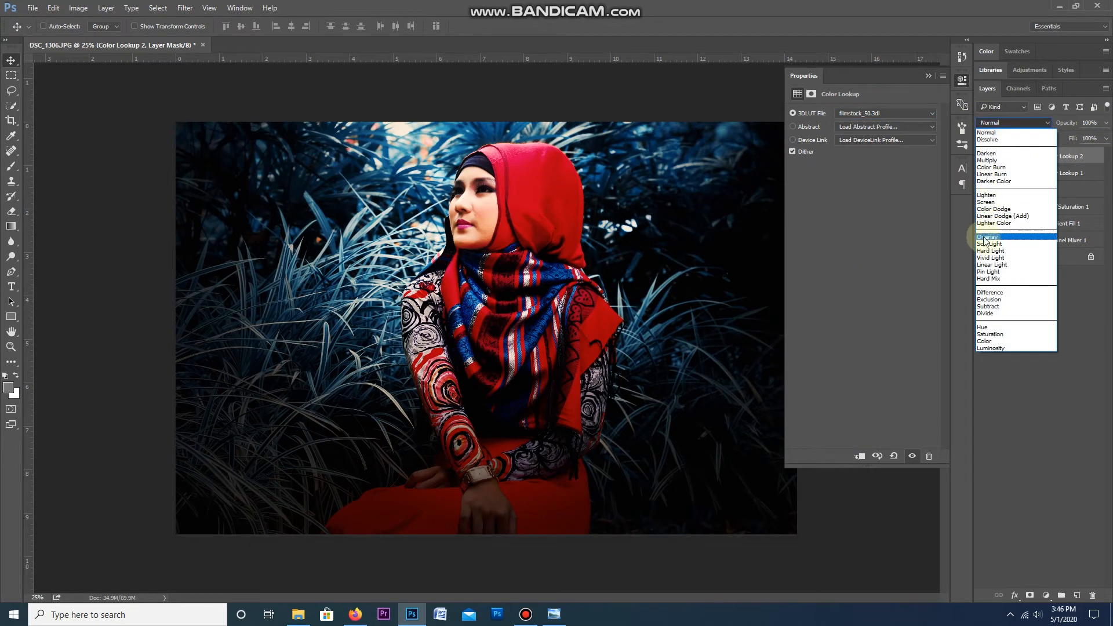
click(986, 246)
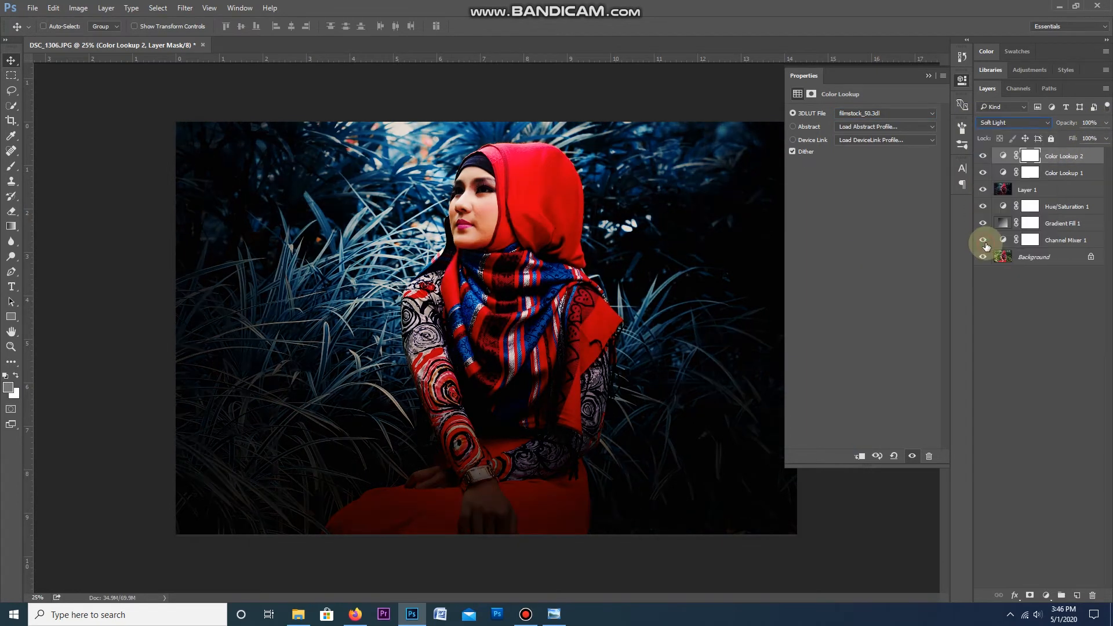
click(1106, 123)
drag(1065, 141, 1058, 135)
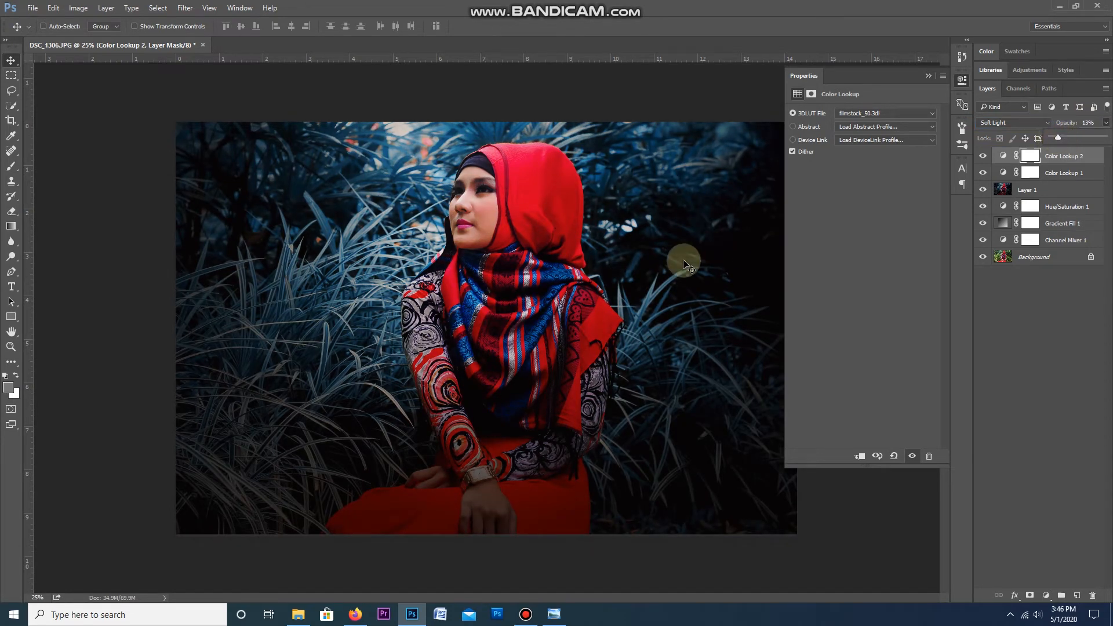
click(683, 260)
scroll(574, 292, down, 2)
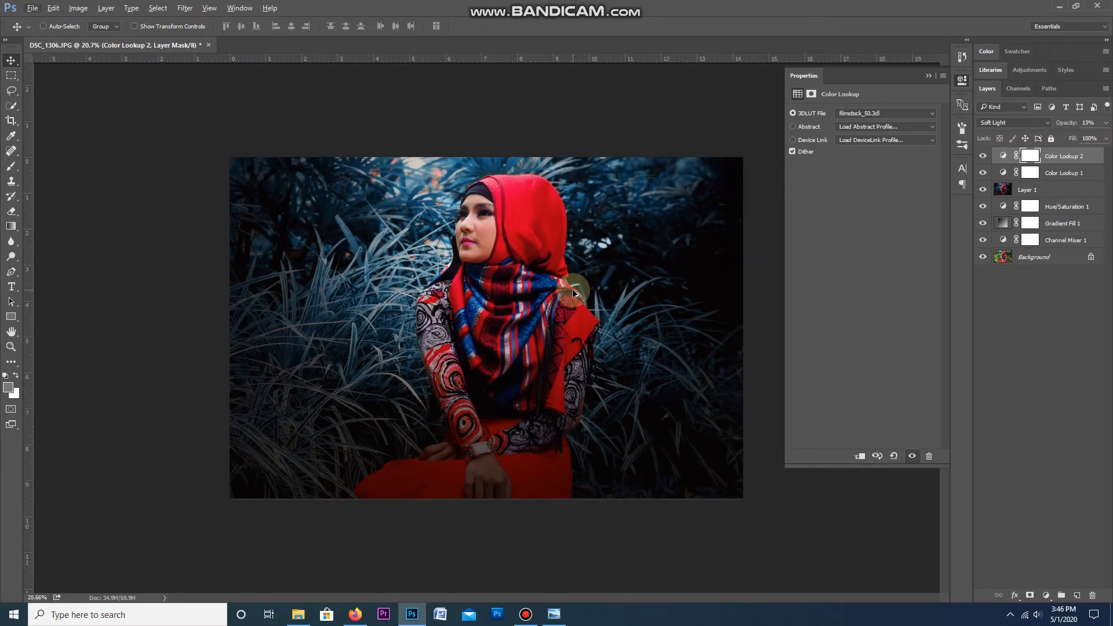
scroll(573, 292, up, 1)
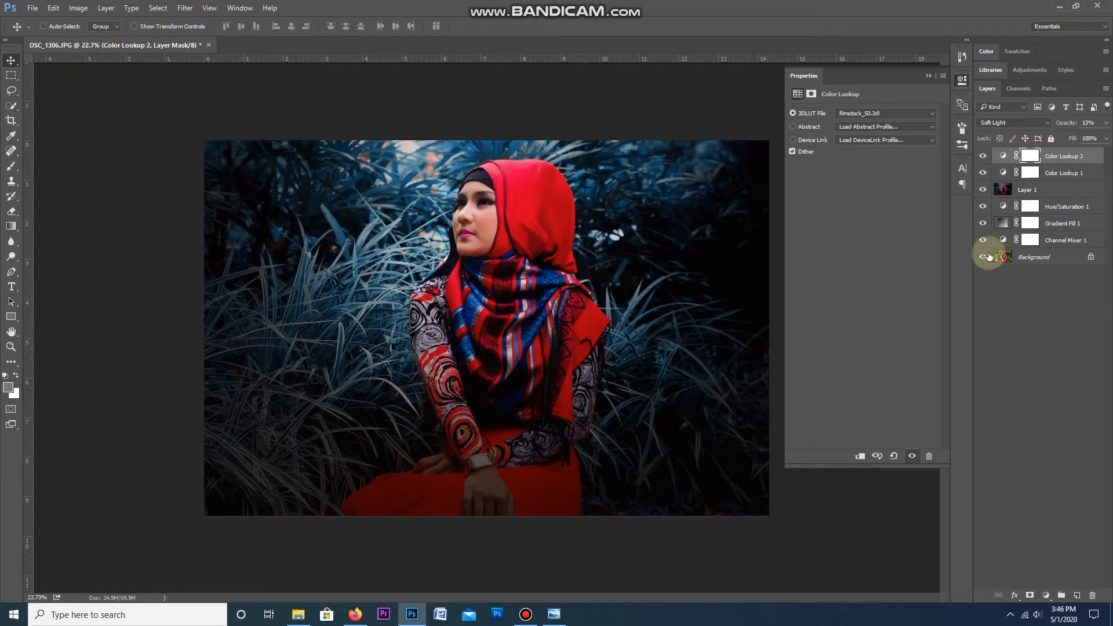
- Stamp all visible layers into a new layer above the Color Lookup layers and duplicate it
scroll(666, 294, up, 1)
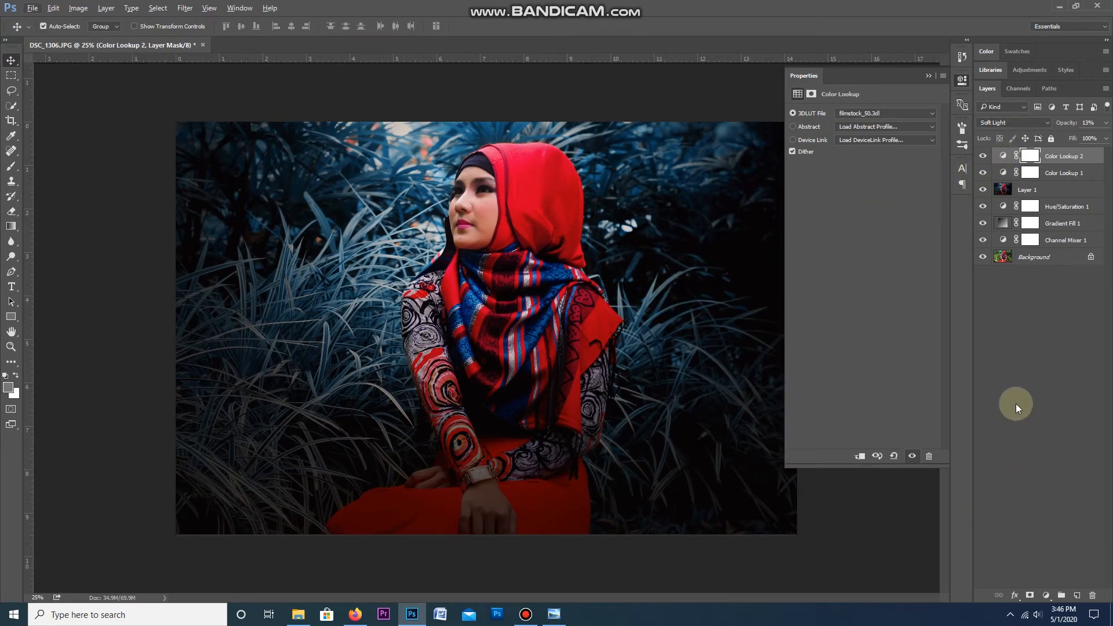
key(ctrl+shift+alt+e)
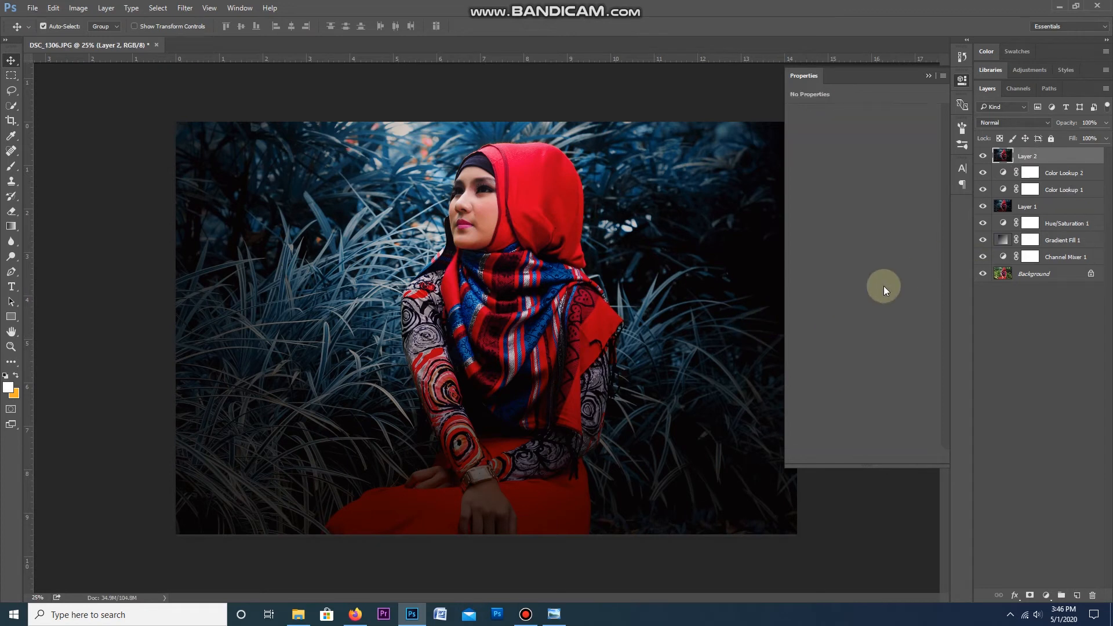
key(ctrl+j)
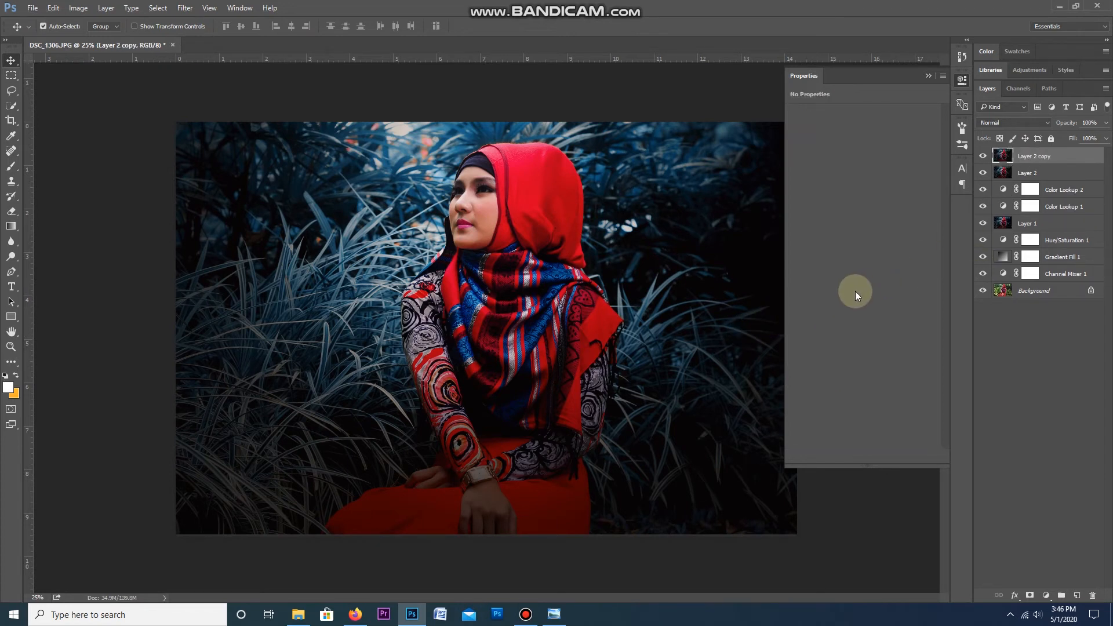
- Brighten the duplicated stamped layer with Levels by setting the midtone input to 1.16
key(ctrl+l)
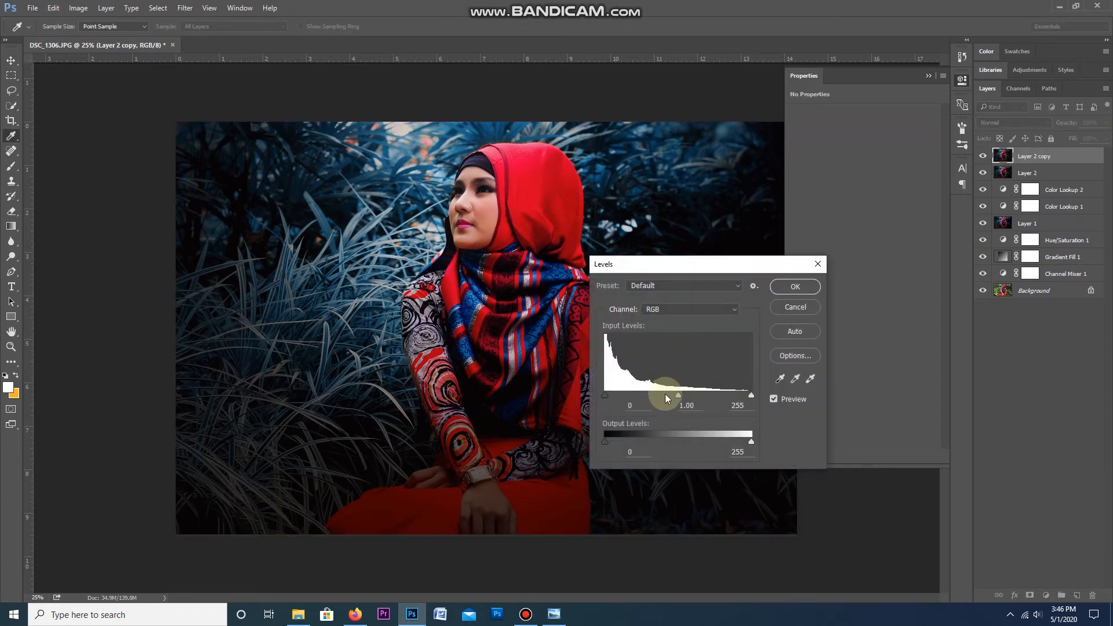
mouse_move(666, 394)
mouse_down()
mouse_move(649, 393)
mouse_move(665, 400)
mouse_up()
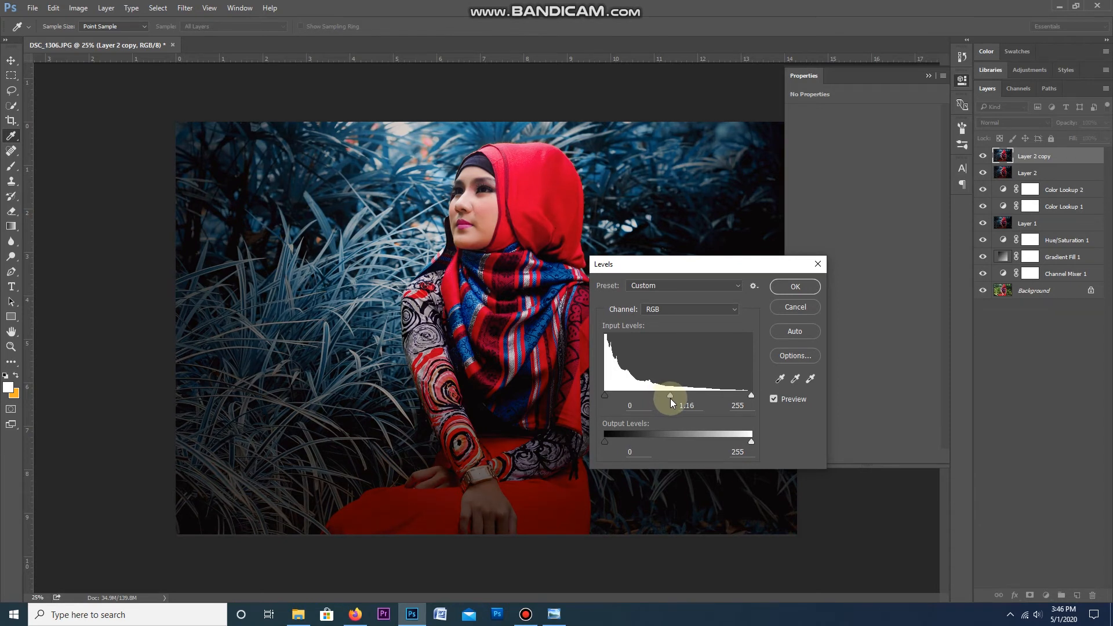
click(802, 285)
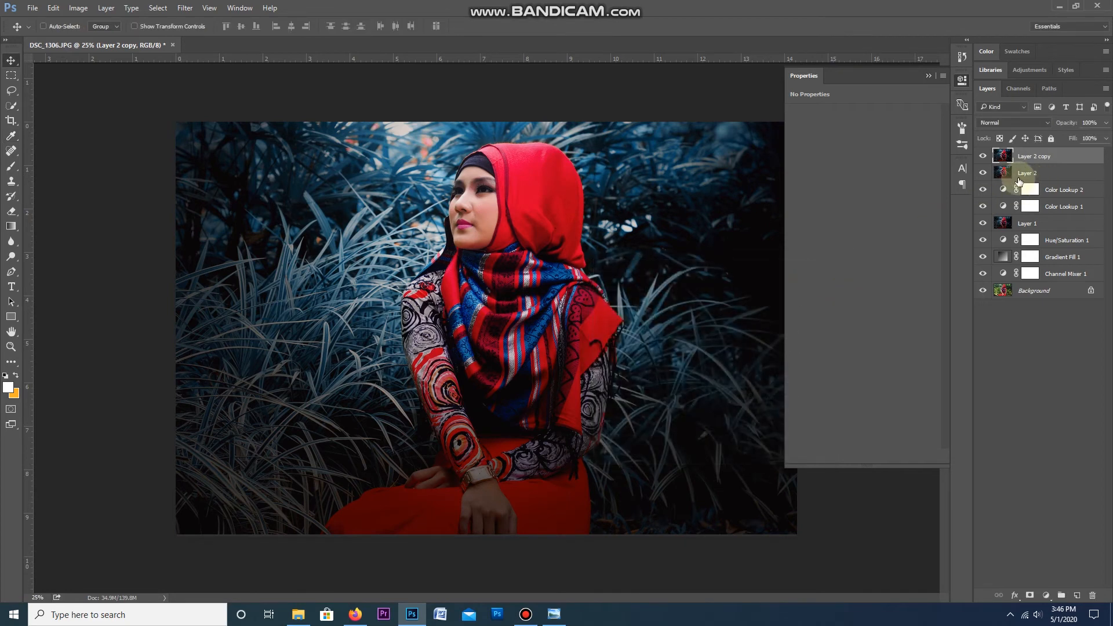
- Compare the graded portrait with the original by toggling the visibility of the layers above the Background
click(983, 158)
click(983, 158)
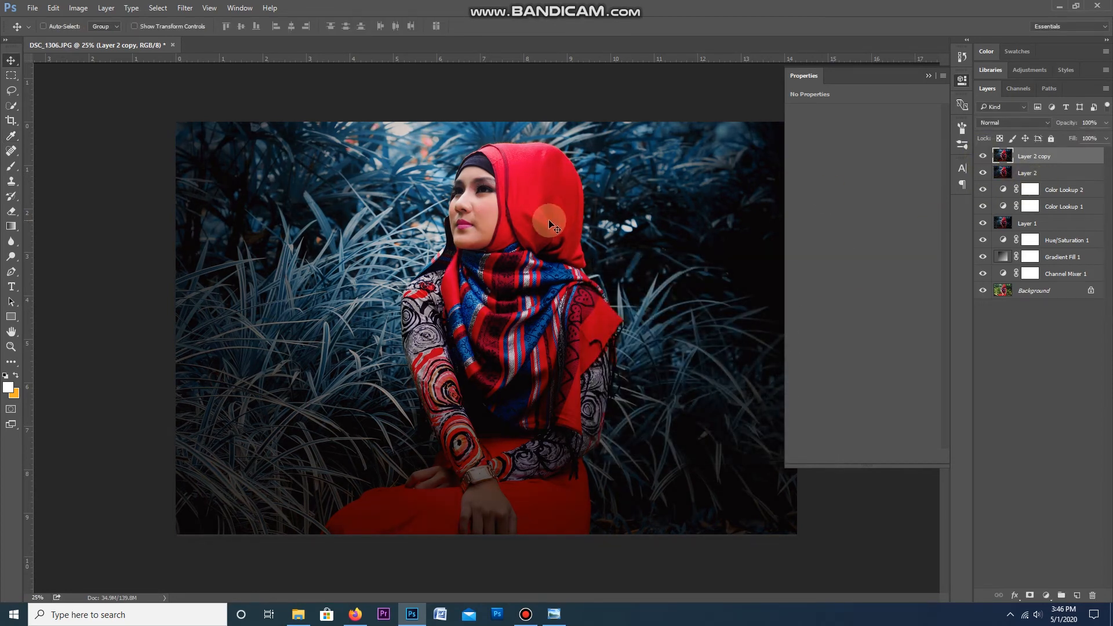
scroll(526, 221, down, 2)
scroll(525, 220, up, 2)
drag(983, 156, 983, 272)
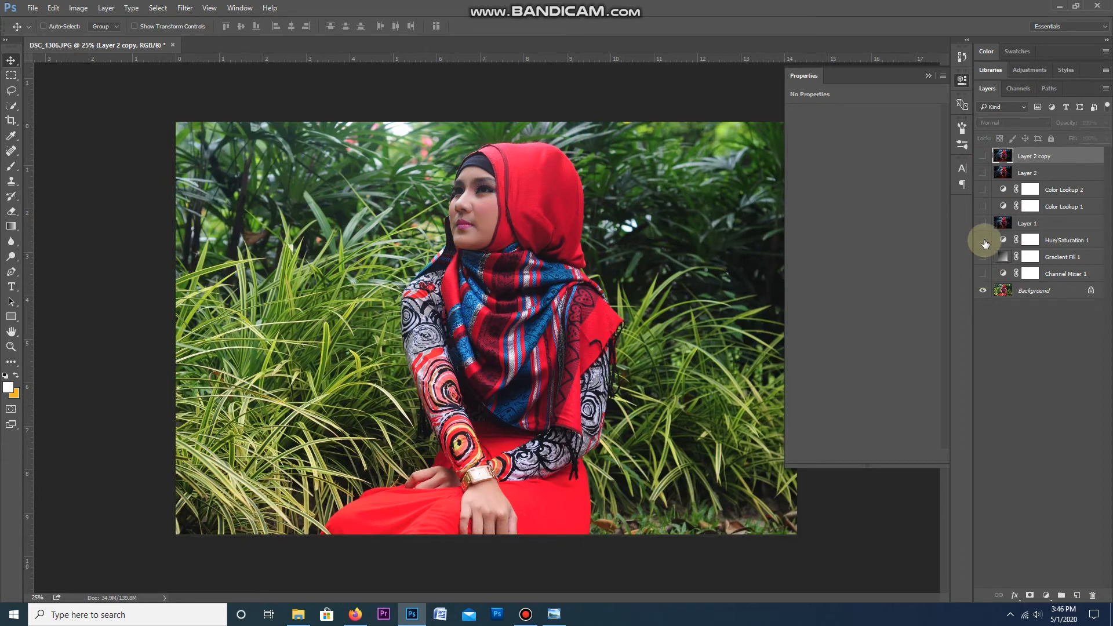
click(984, 156)
click(983, 156)
click(983, 156)
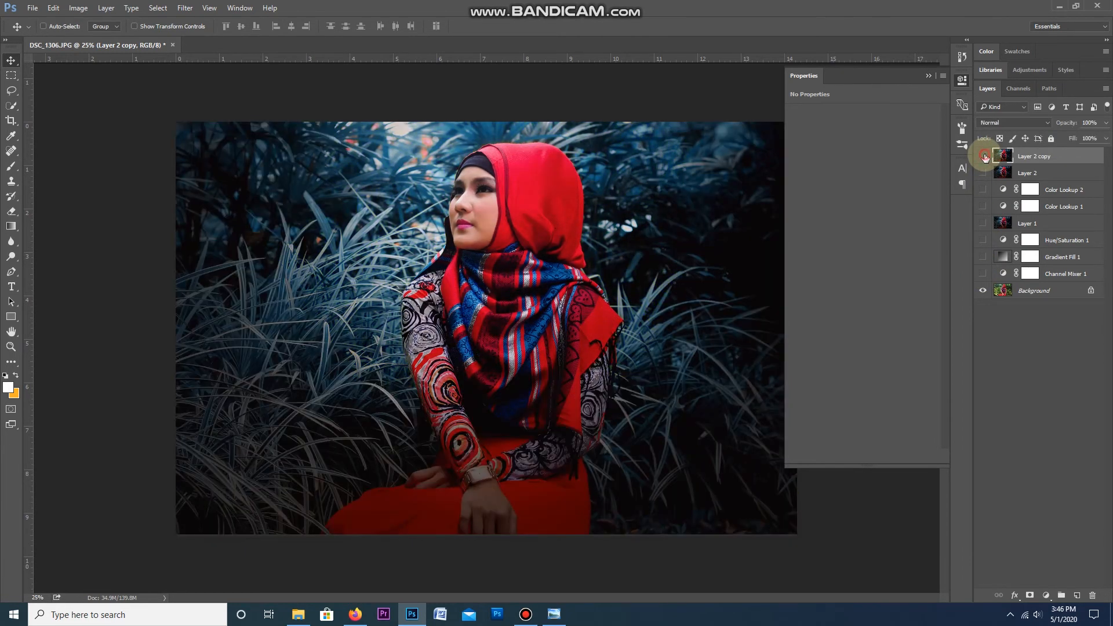
click(984, 156)
click(983, 156)
drag(982, 172, 982, 288)
- Merge all layers from the Background up to the brightened copy into a single layer
click(1019, 291)
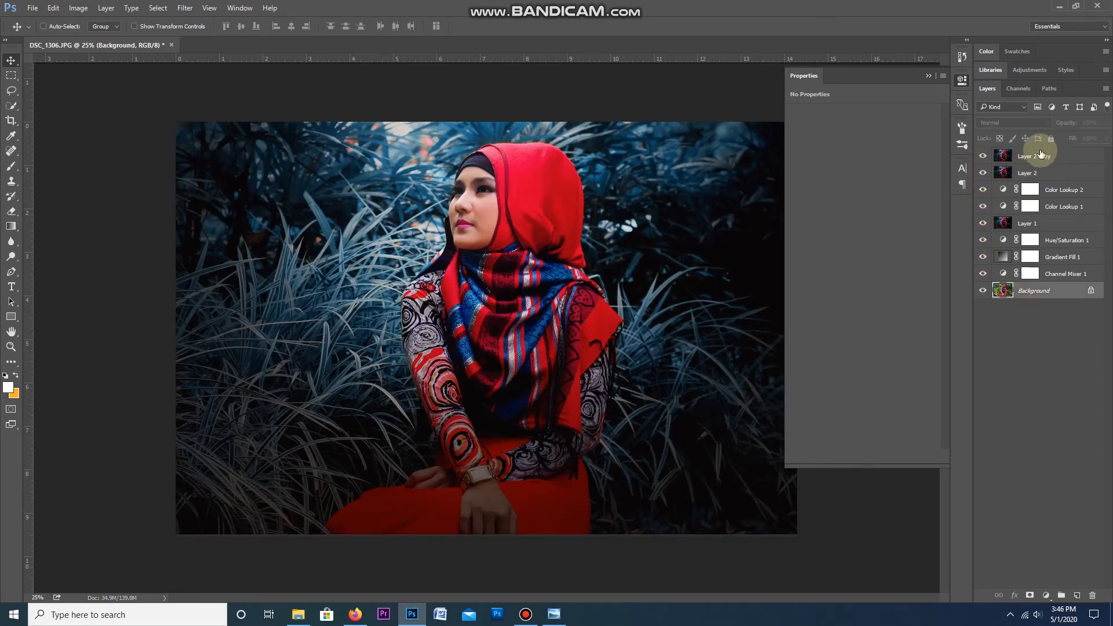
shift+click(1039, 156)
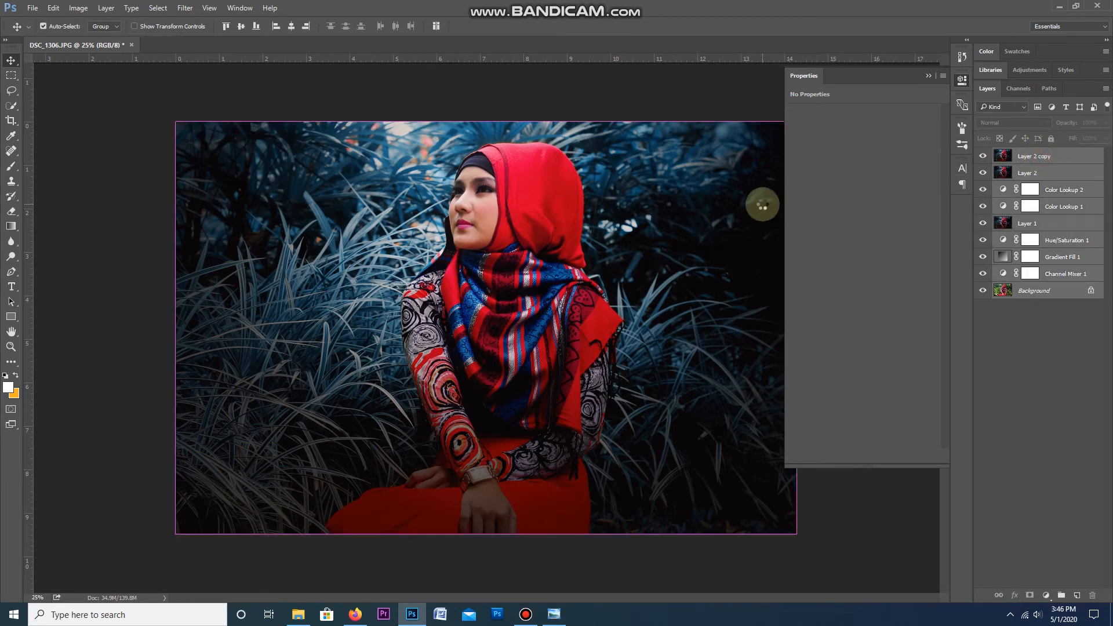
key(ctrl+e)
key(ctrl+plus)
key(ctrl+minus)
key(ctrl+minus)
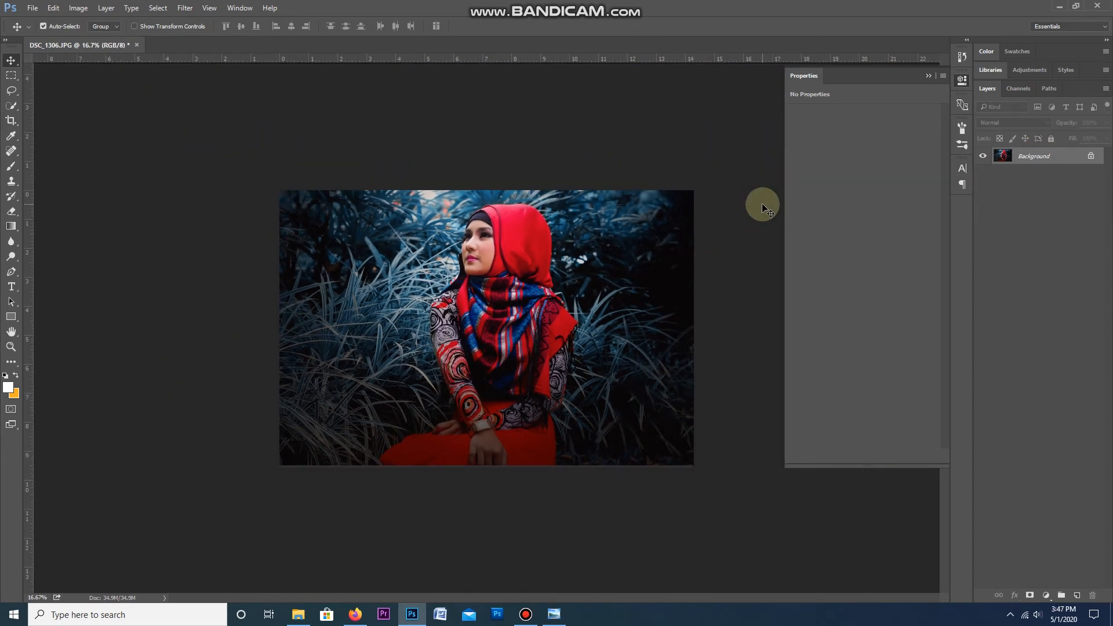
- Save the flattened portrait as a JPEG named okeee1 in New Volume (E:)
key(ctrl+shift+s)
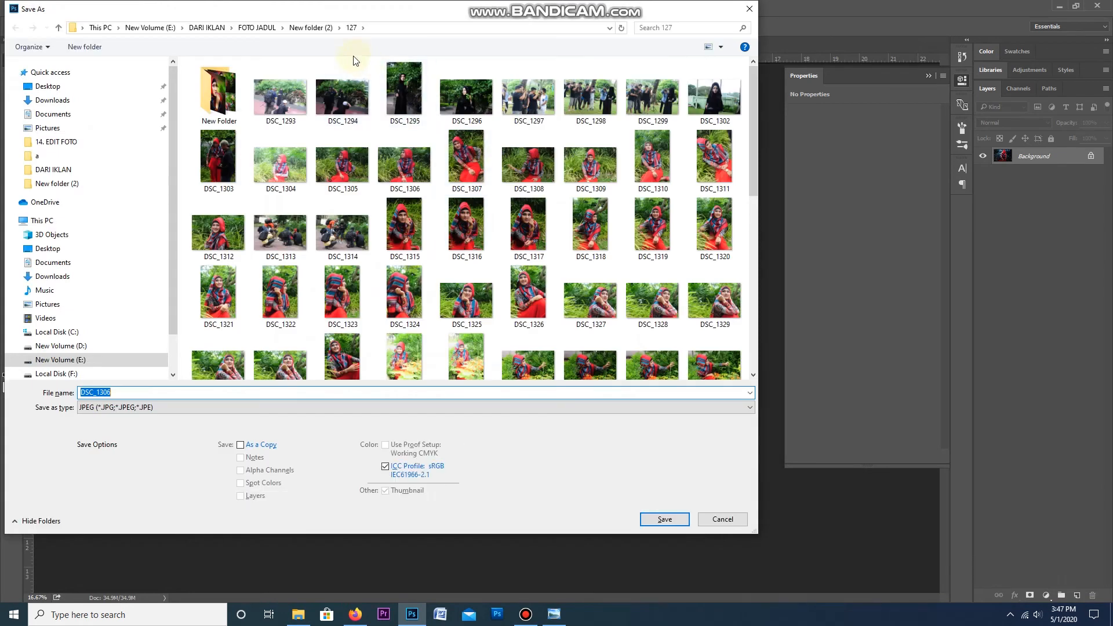
click(209, 28)
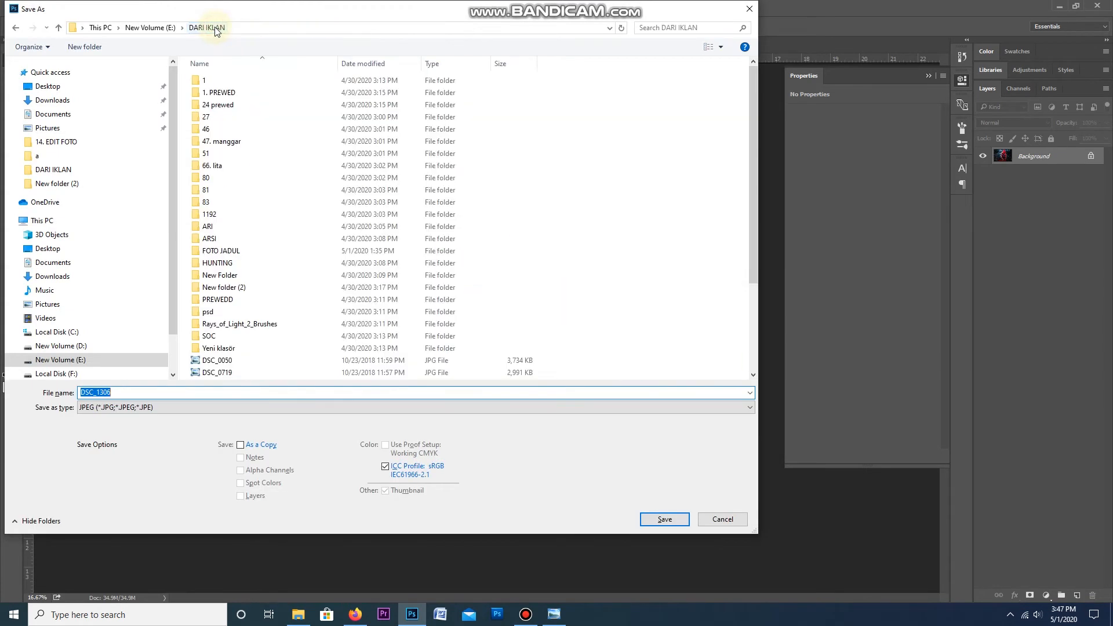
click(152, 28)
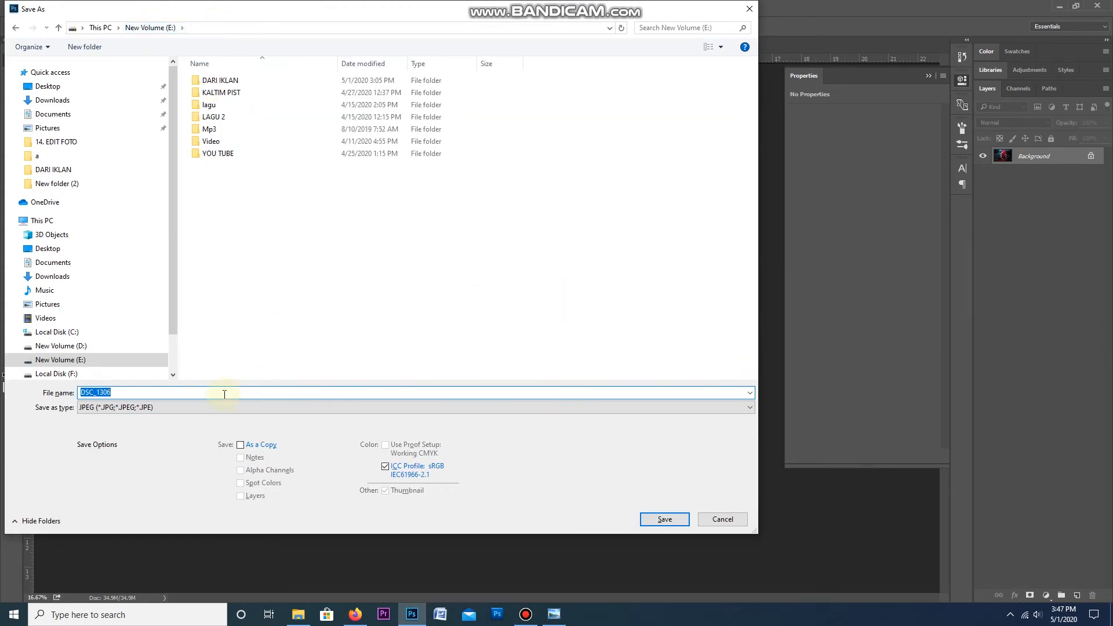
text(okeee)
key(Return)
key(Return)
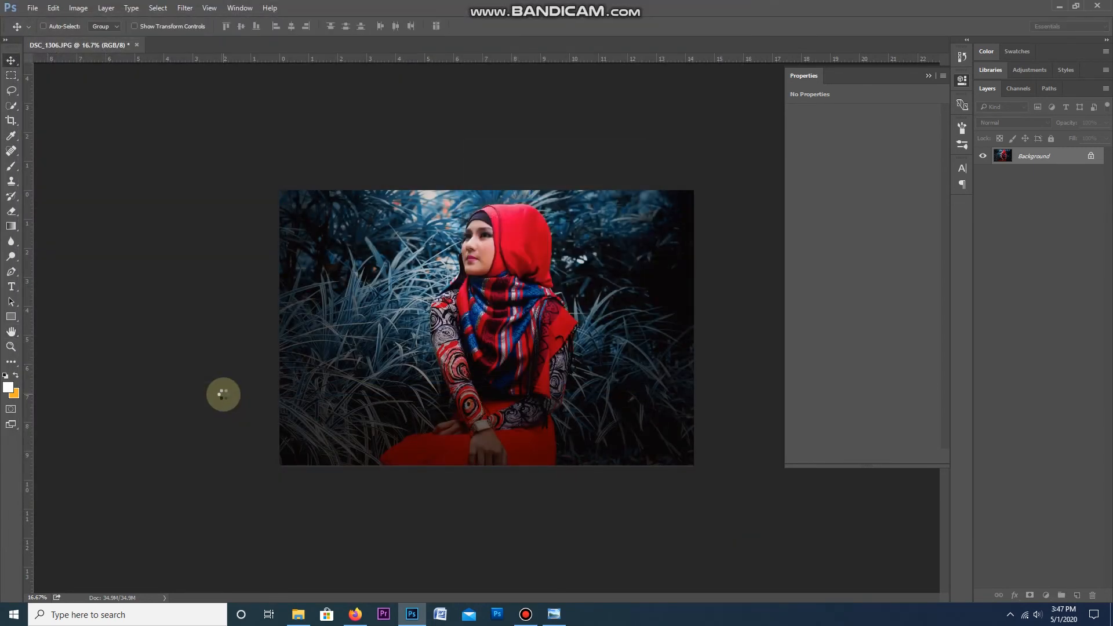
scroll(364, 386, up, 1)
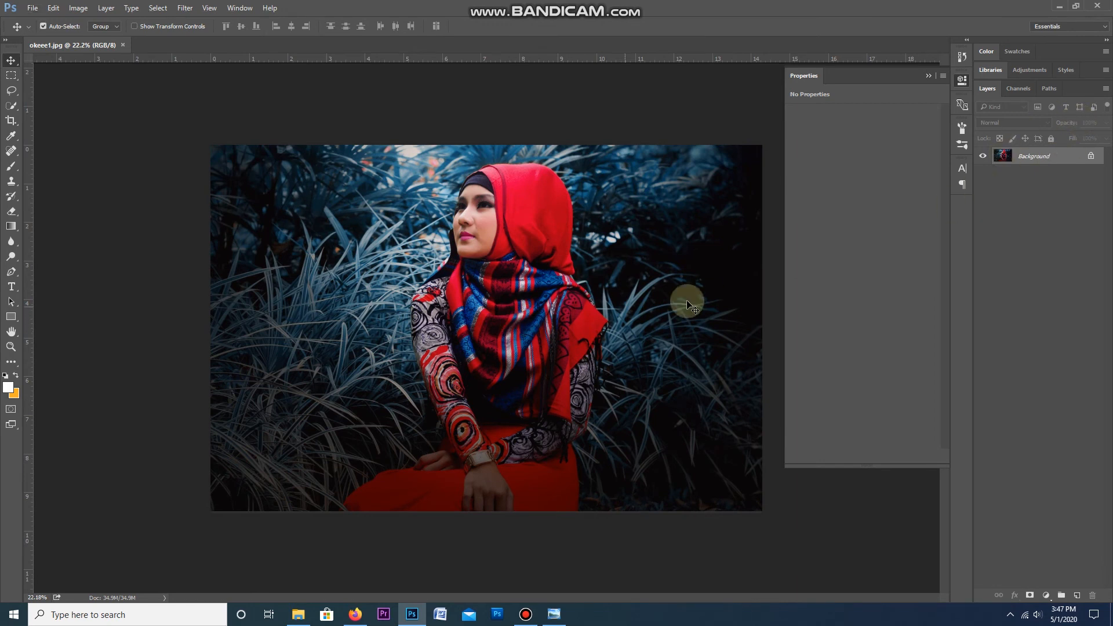
key(ctrl+l)
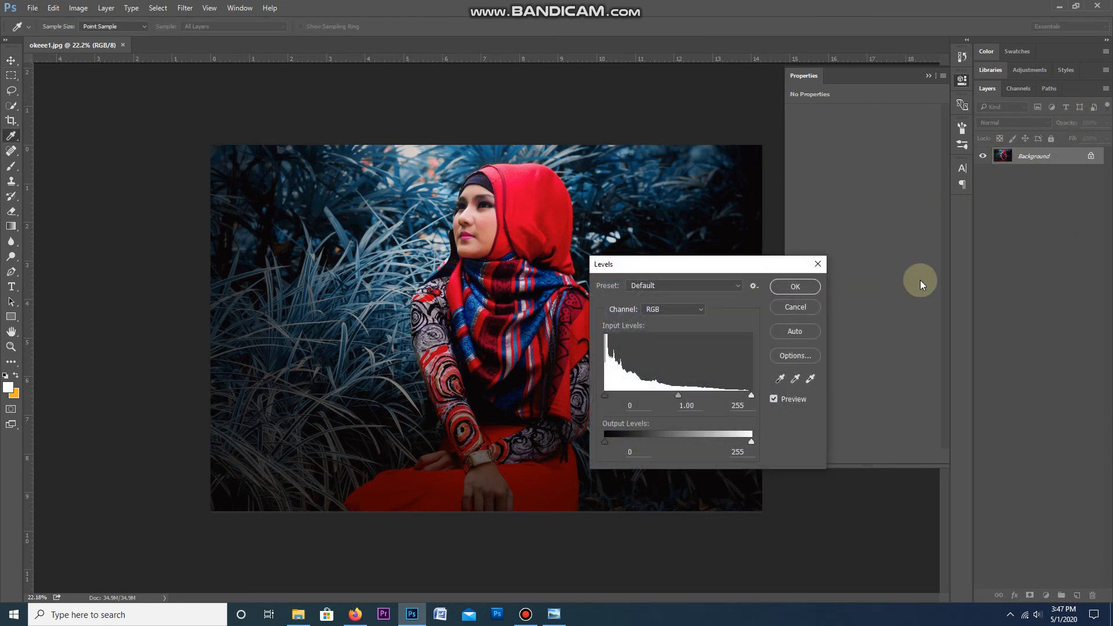
click(795, 306)
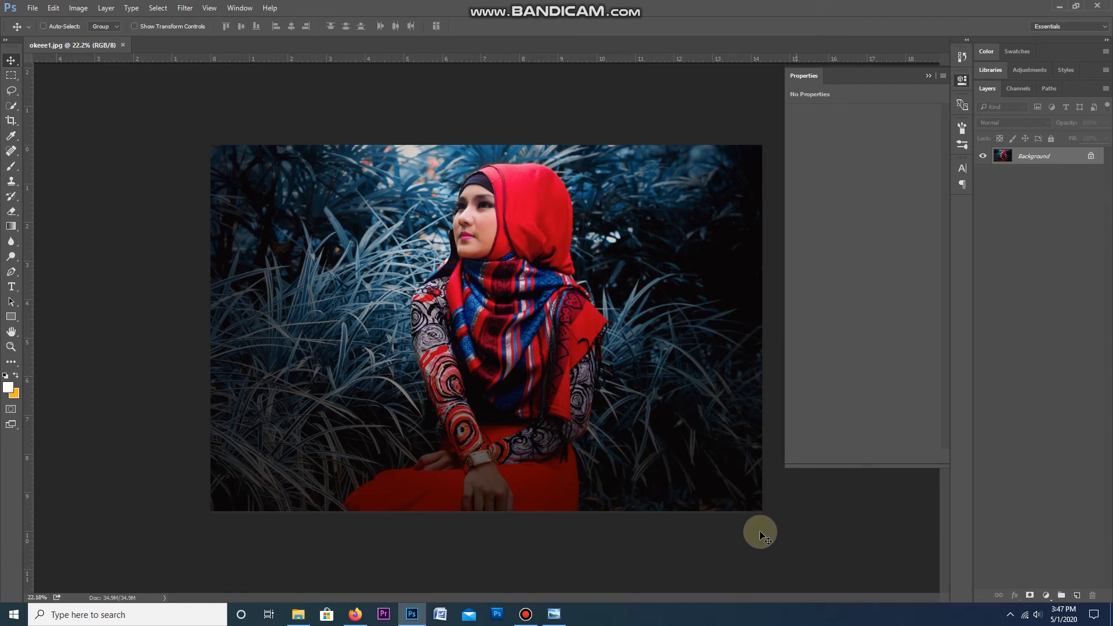
- Add a Curves adjustment layer, raise its midpoint slightly and lift the black point to output 35
click(1047, 596)
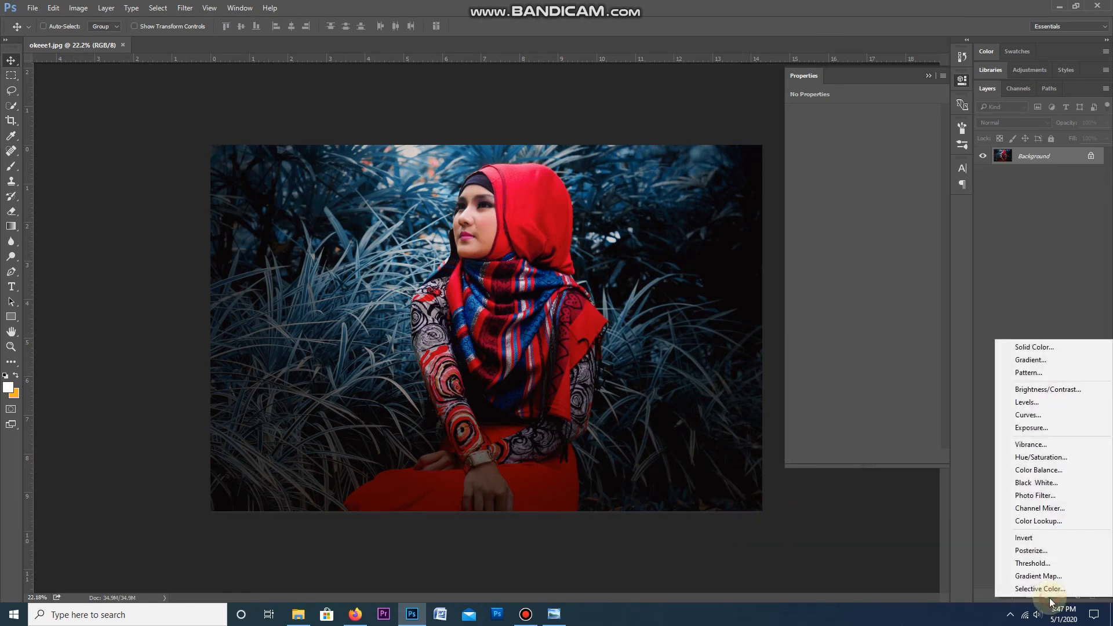
click(1044, 418)
drag(869, 200, 872, 195)
drag(817, 254, 800, 238)
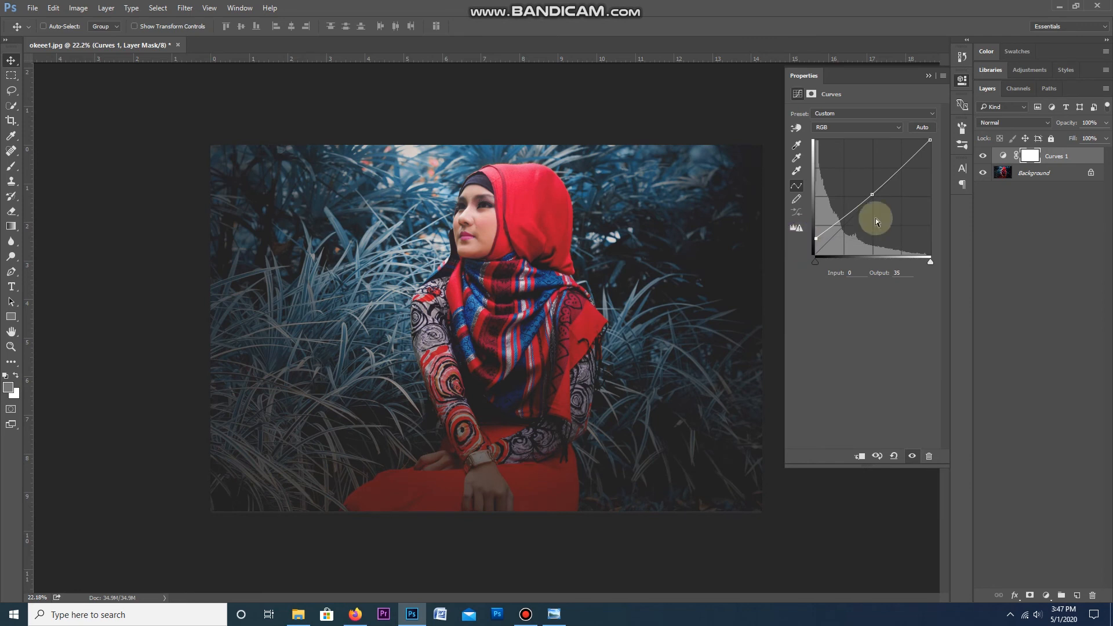
- Refine the curve with the white point at output 234, the midpoint at input 124 and output 130, and the black point at output 36
drag(871, 195, 870, 198)
drag(930, 139, 944, 148)
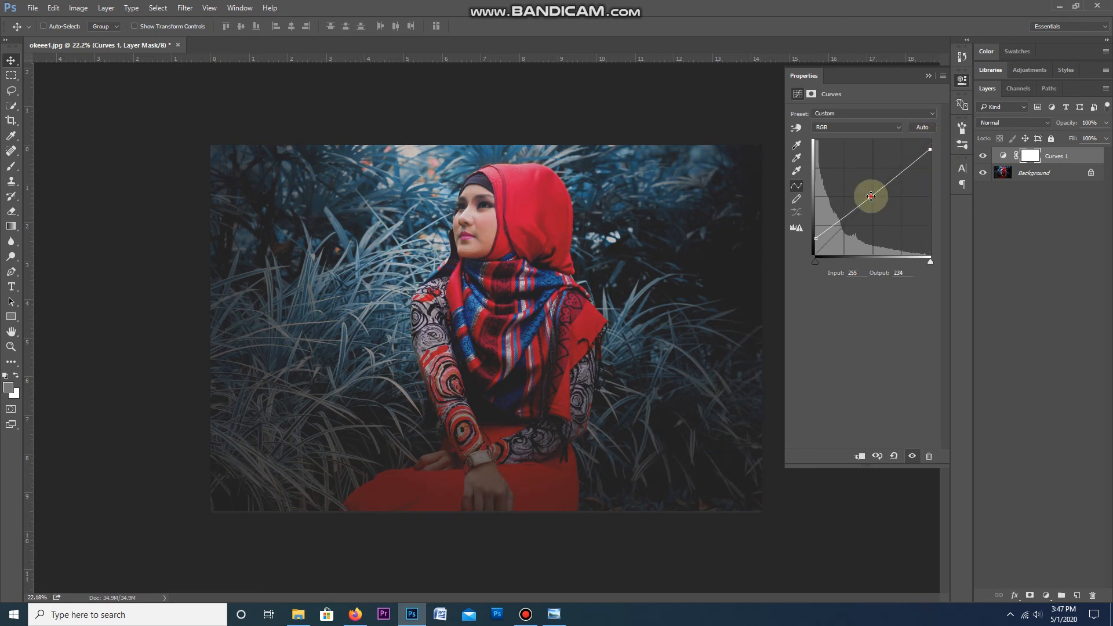
drag(870, 197, 873, 195)
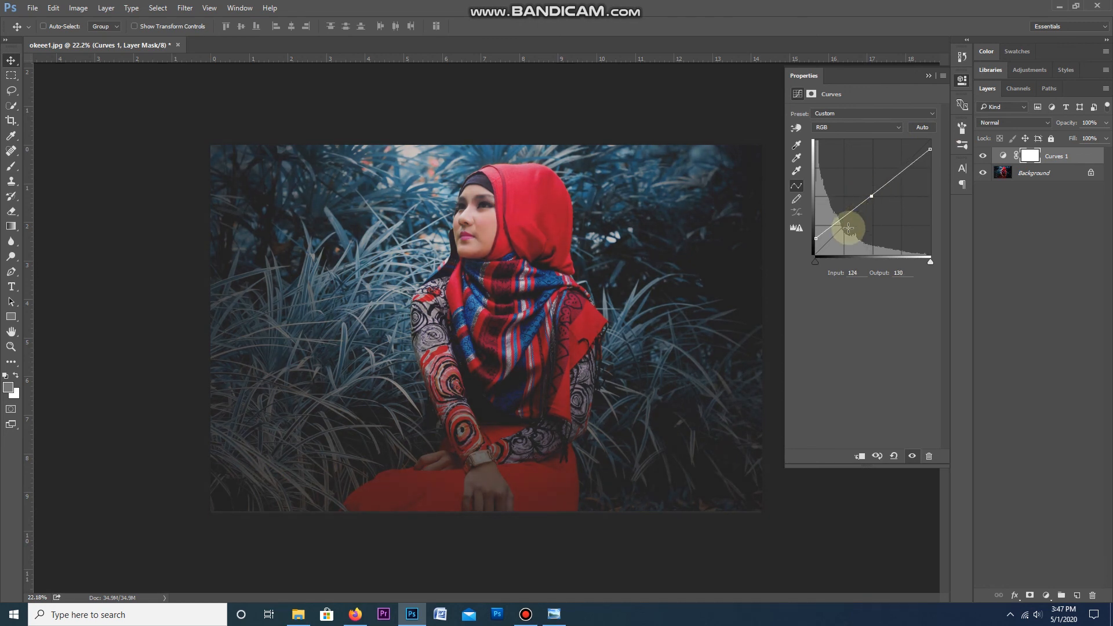
drag(816, 238, 812, 235)
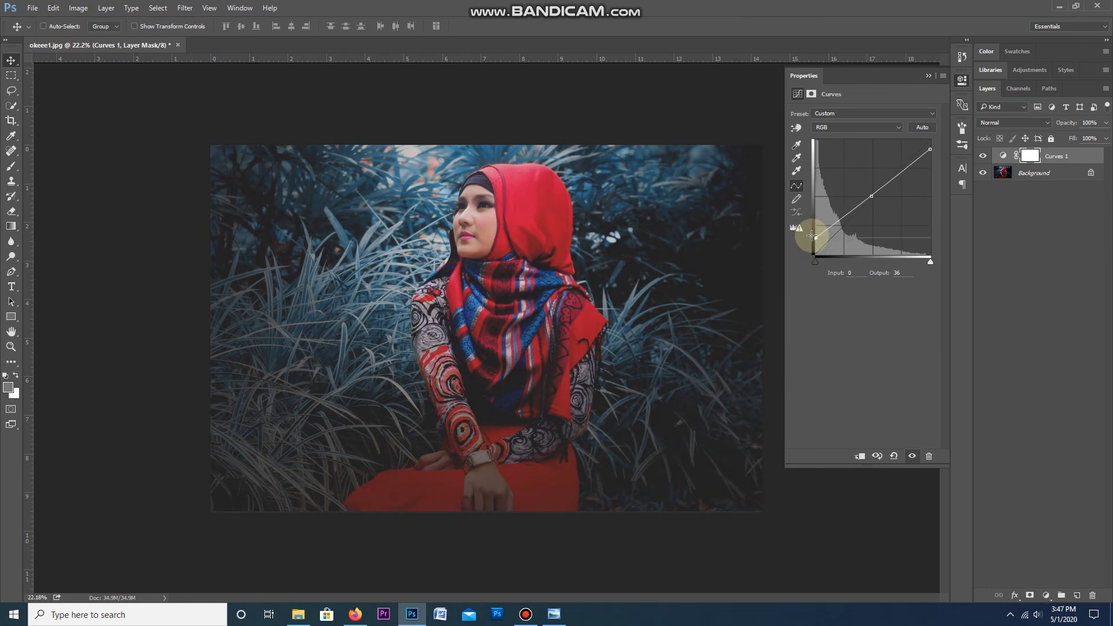
- Compare the portrait with and without the Curves layer, then merge that layer with the Background
click(983, 155)
click(983, 155)
ctrl+click(1048, 168)
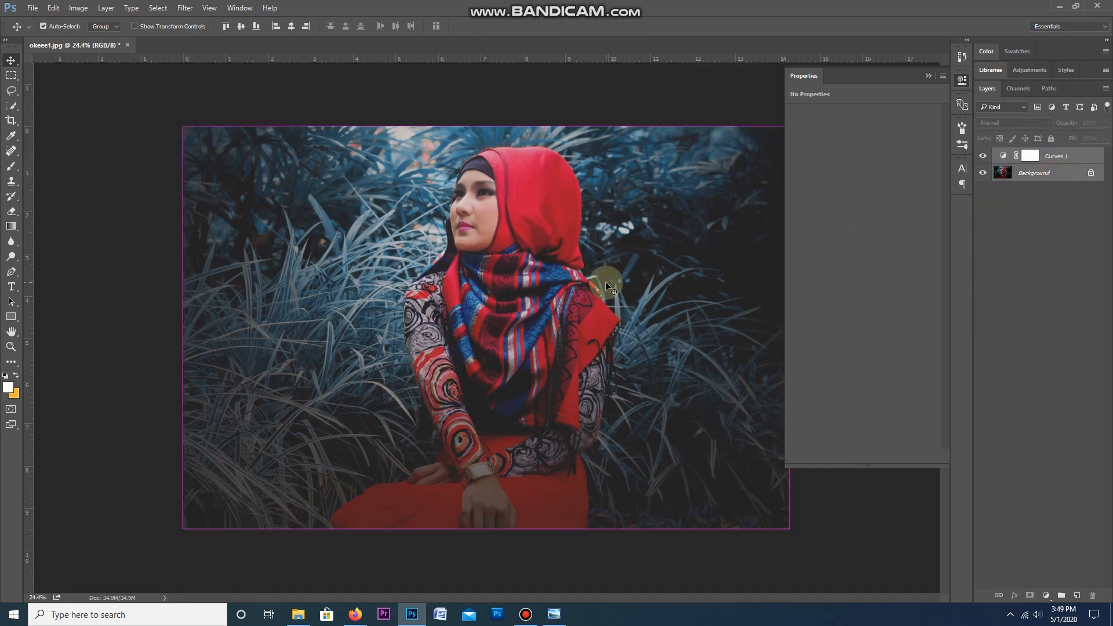
key(ctrl+e)
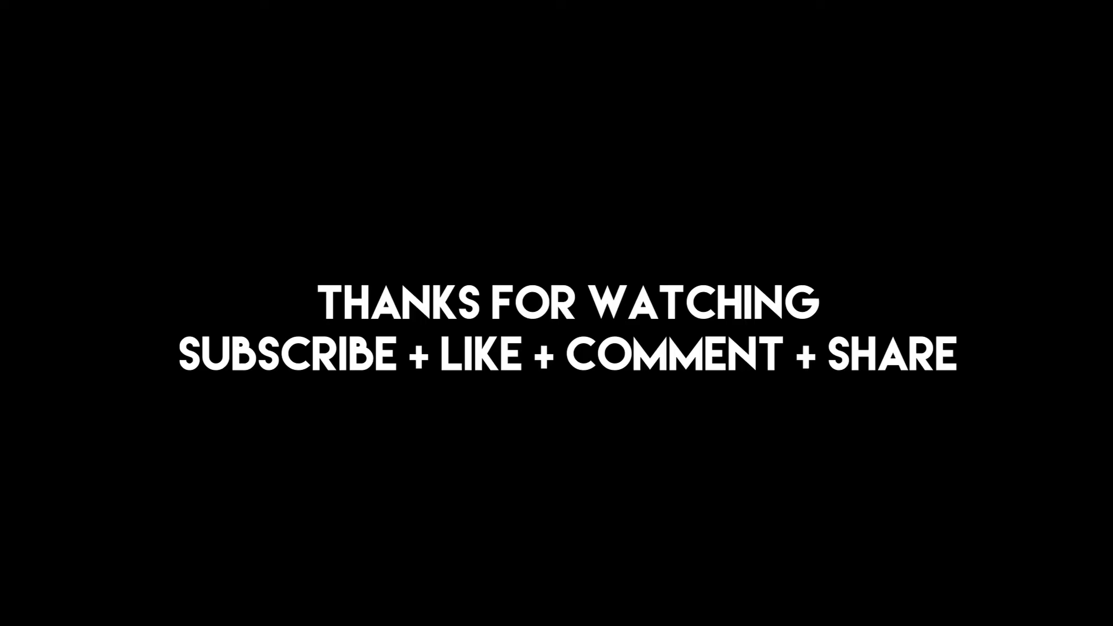